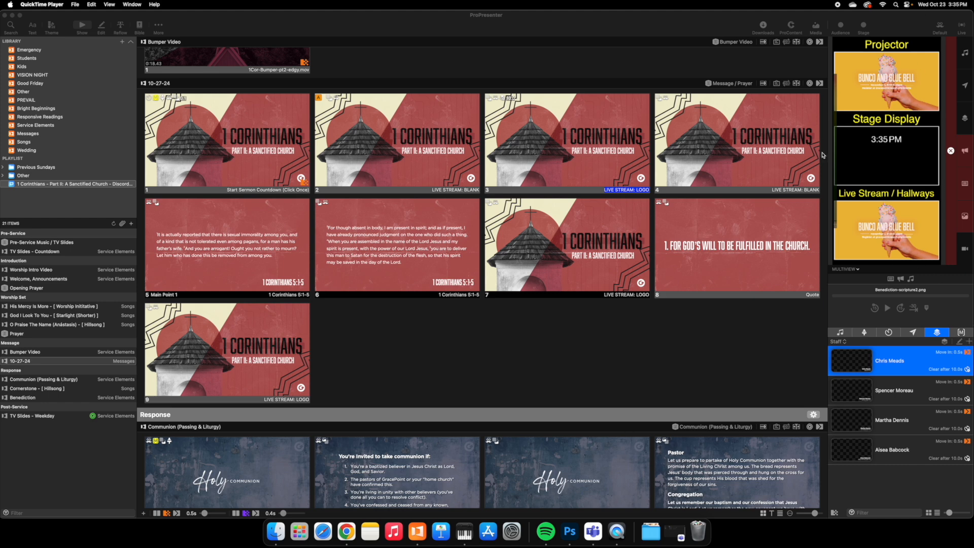
Keep the output preview on MULTIVIEW and show the "For God's will to be fulfilled in the church" slide live
left_click(848, 270)
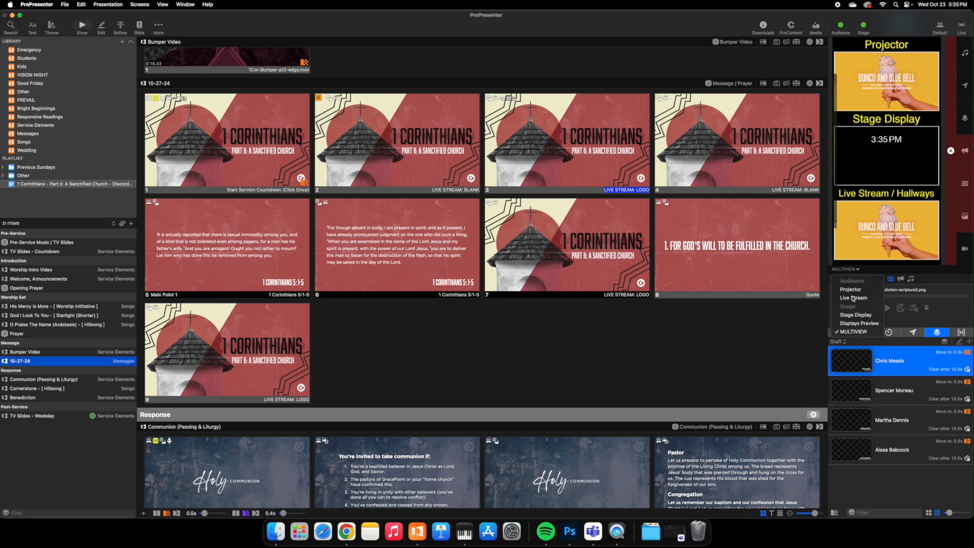
left_click(845, 333)
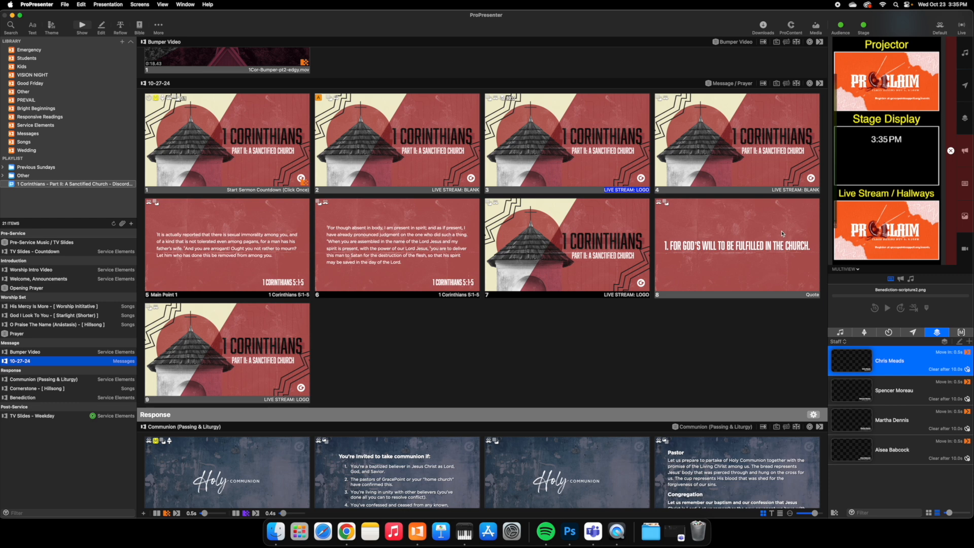
left_click(722, 245)
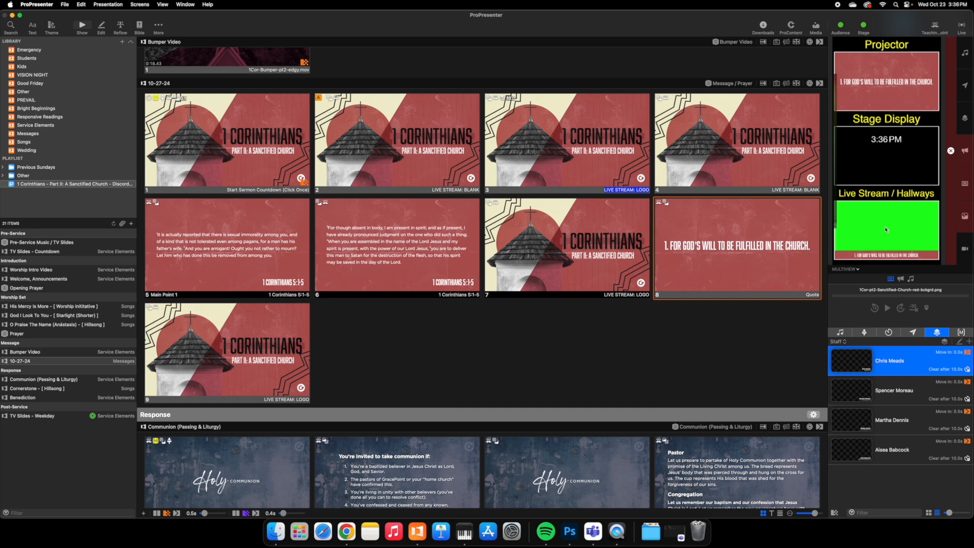
Show the opening series slides of the 10-27-24 message live in order, from slide 2 through slide 4
left_click(370, 124)
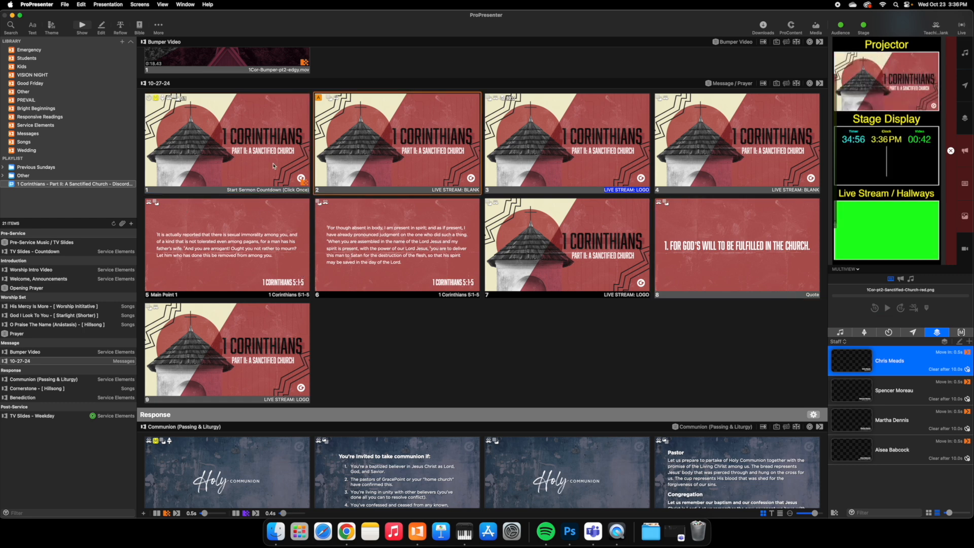
left_click(474, 162)
left_click(269, 174)
scroll(472, 211, "down", 1)
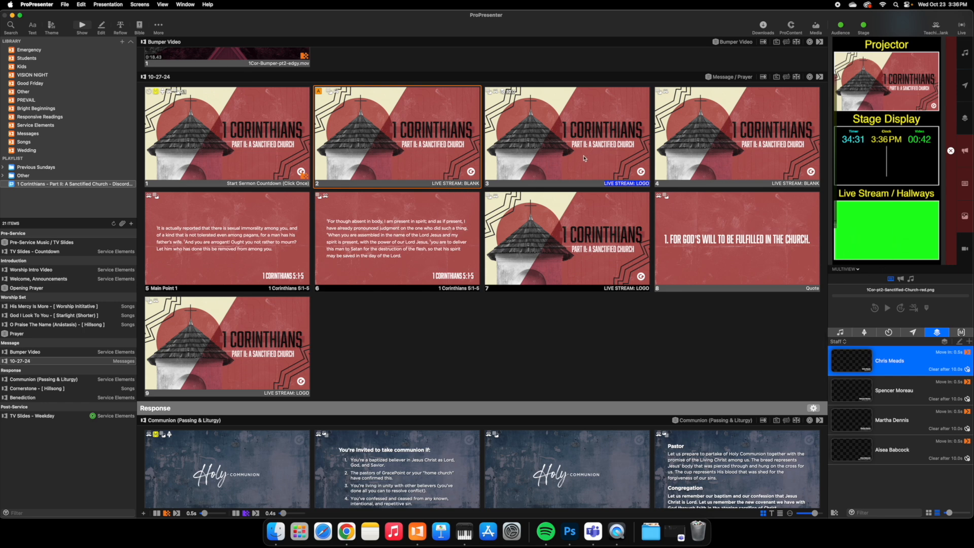
key("Right")
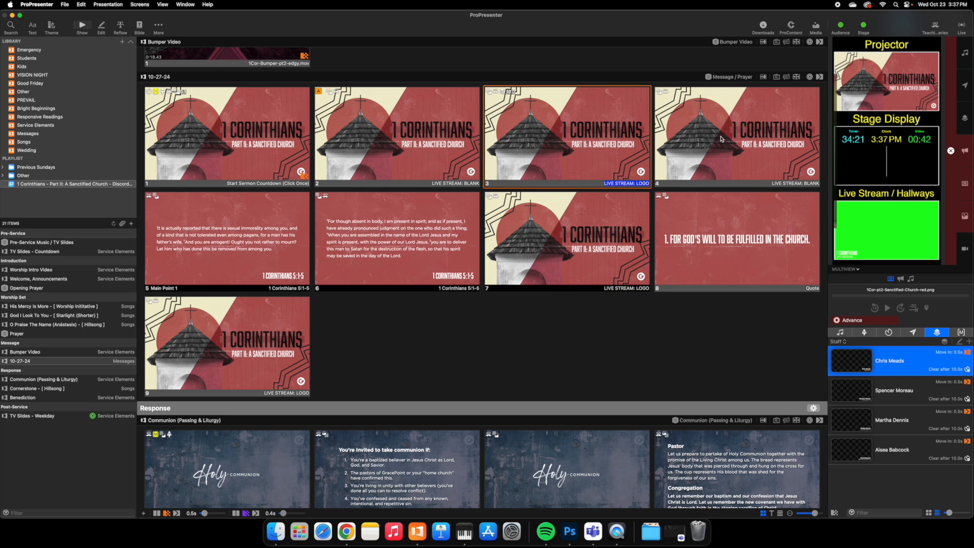
key("Right")
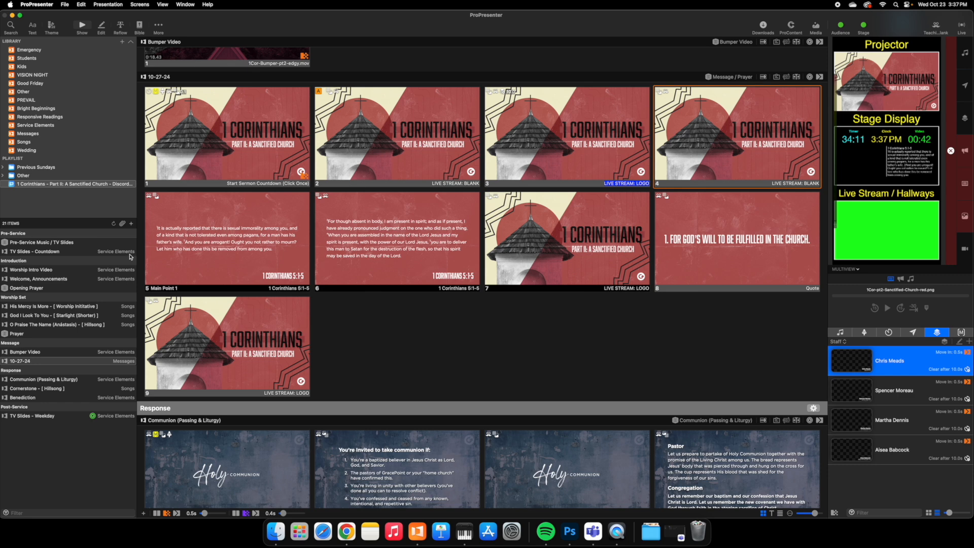
Show the 1 Corinthians 5:1-5 slides, the following logo slide and the teaching point live, comparing the outputs
left_click(221, 243)
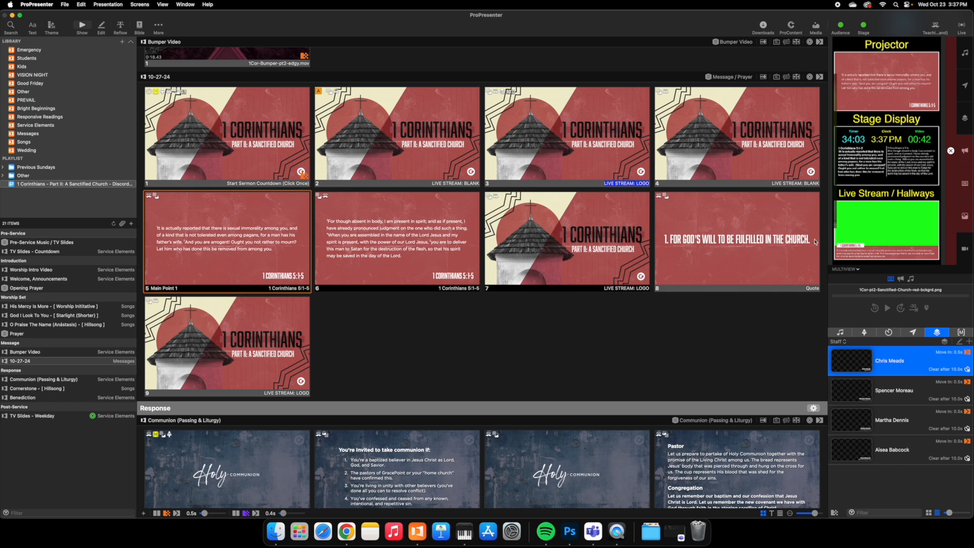
left_click(471, 220)
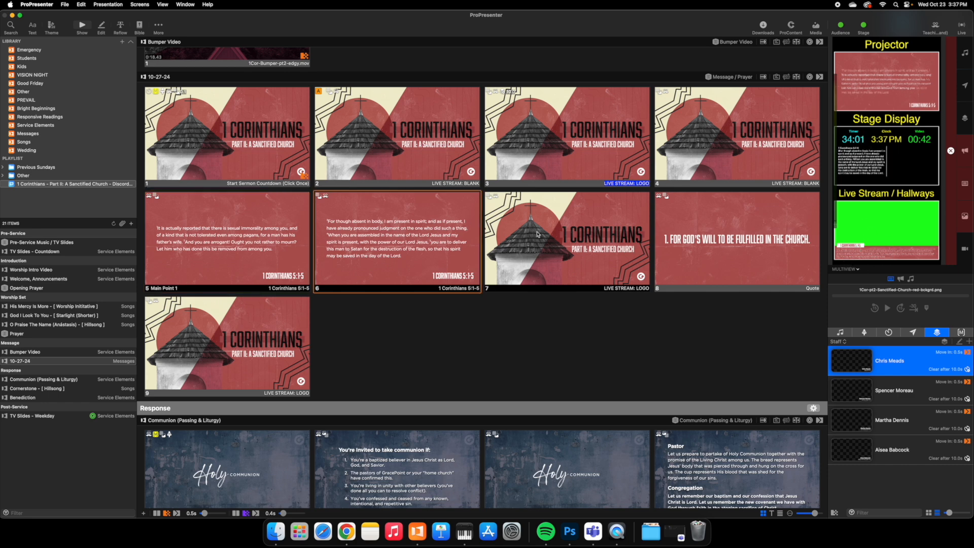
left_click(583, 238)
left_click(701, 248)
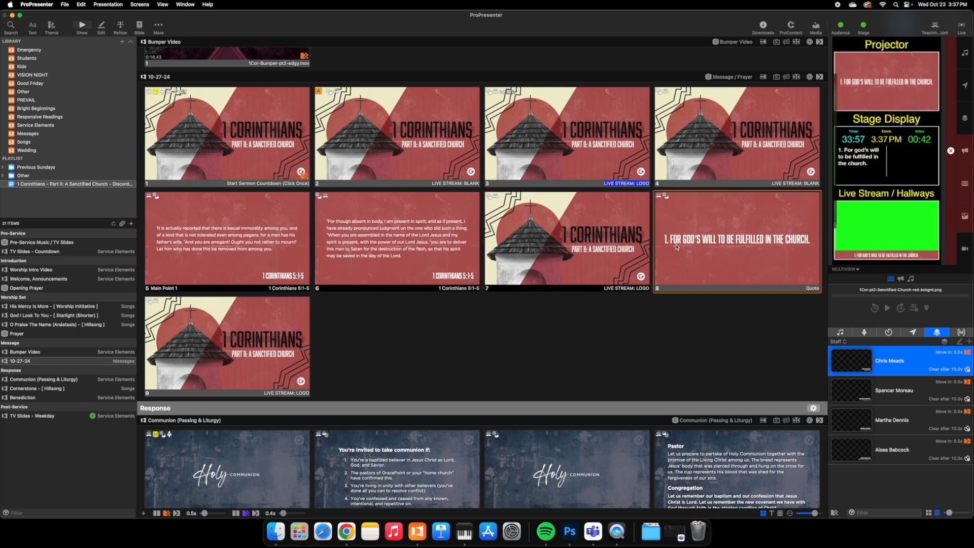
left_click(254, 259)
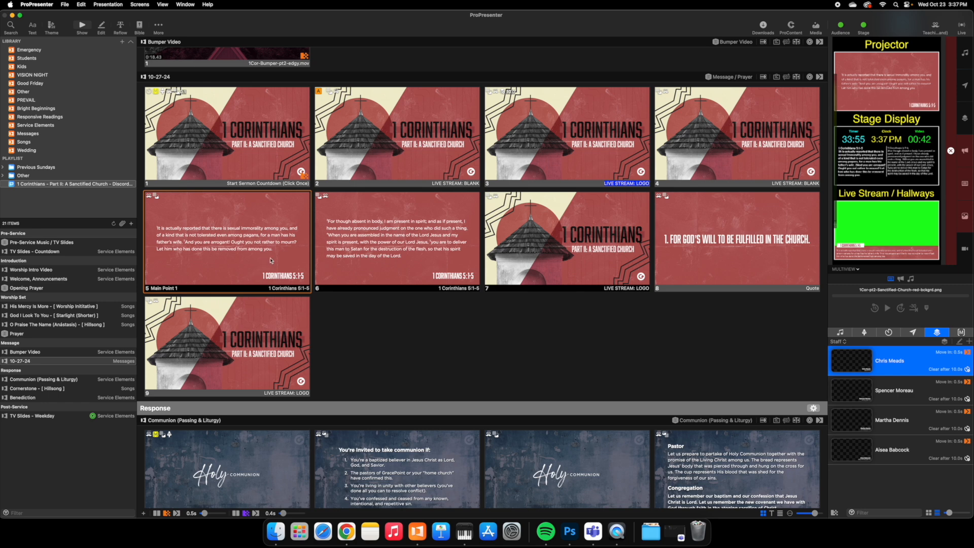
left_click(383, 264)
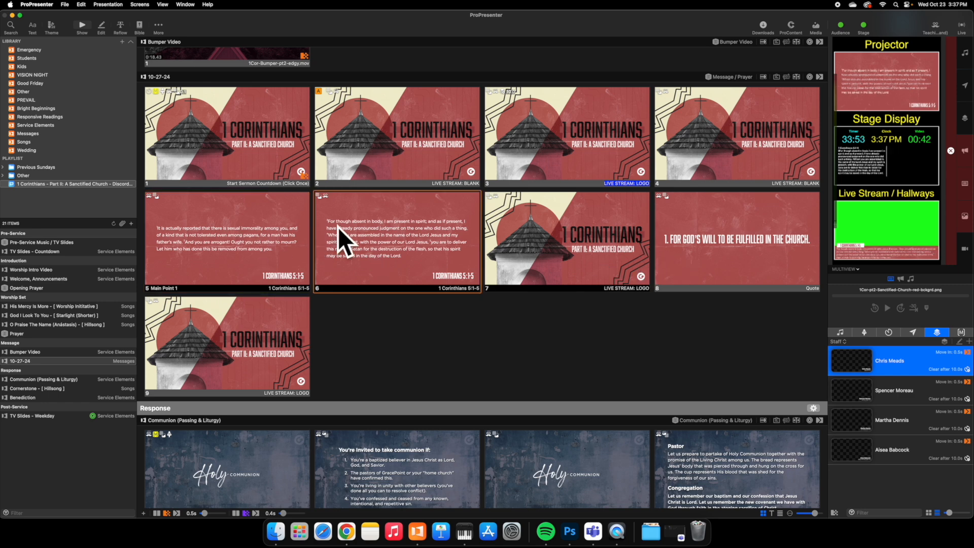
Delete both 1 Corinthians 5:1-5 scripture slides from the 10-27-24 message
left_click(394, 240, "super")
left_click(294, 238, "super")
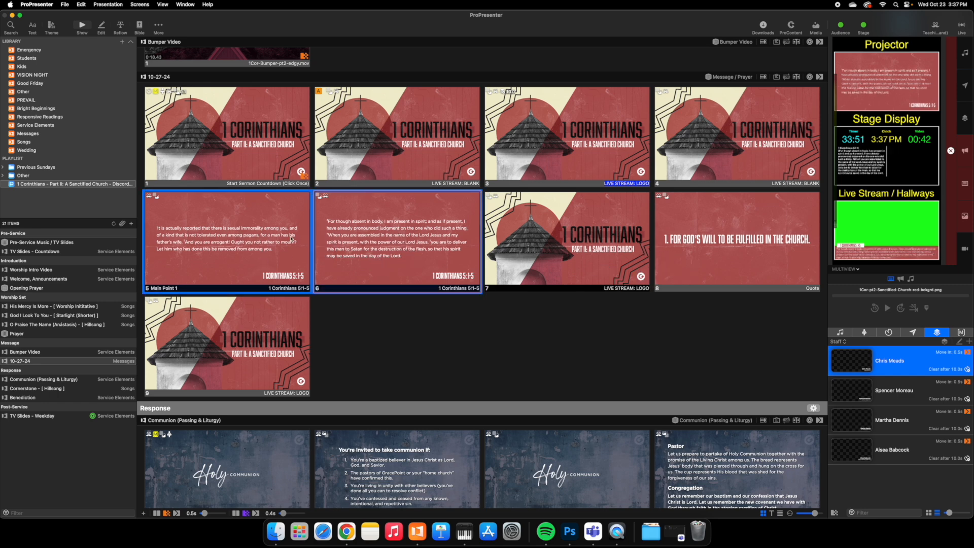
right_click(404, 228)
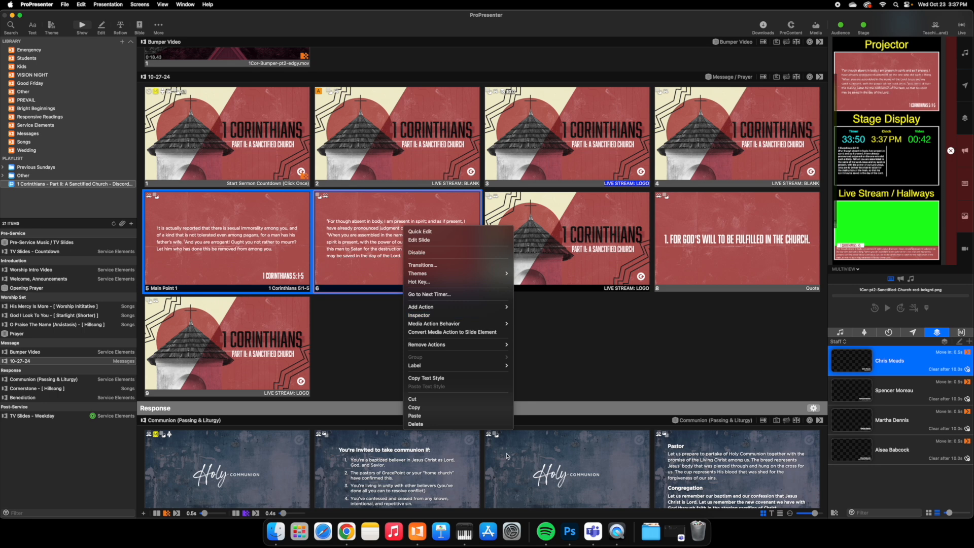
left_click(440, 424)
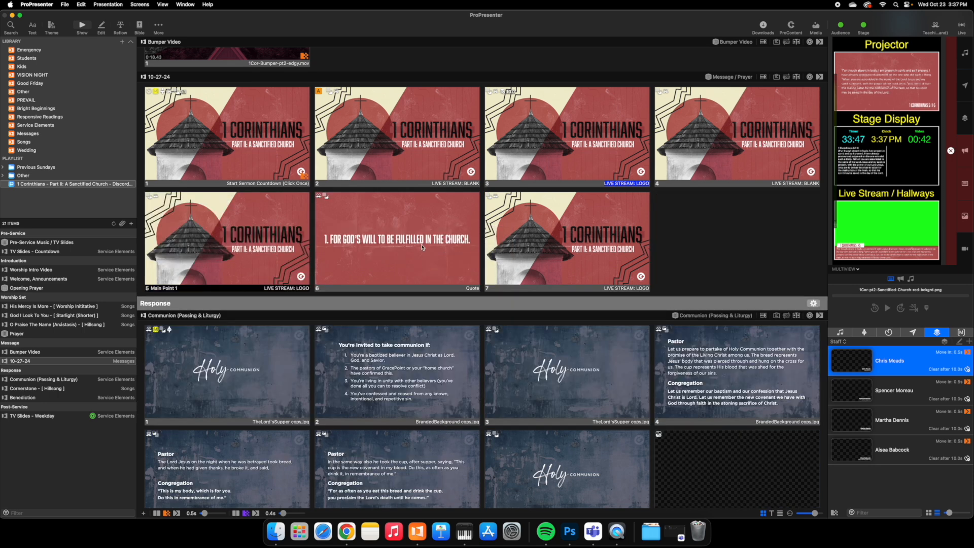
Move the teaching-point slide to the end of the message and replace its text with "Sermon Point"
left_click_drag(396, 243, 660, 219)
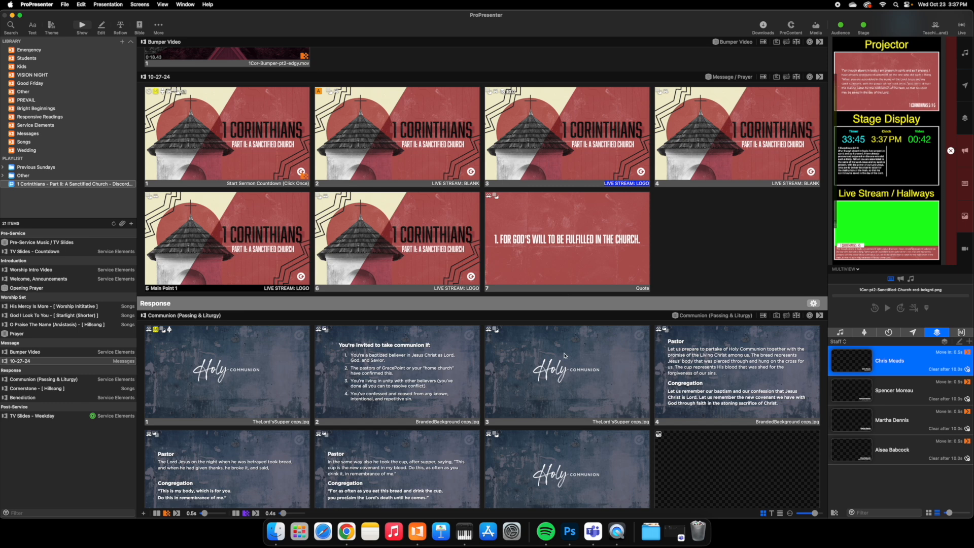
right_click(572, 248)
left_click(600, 253)
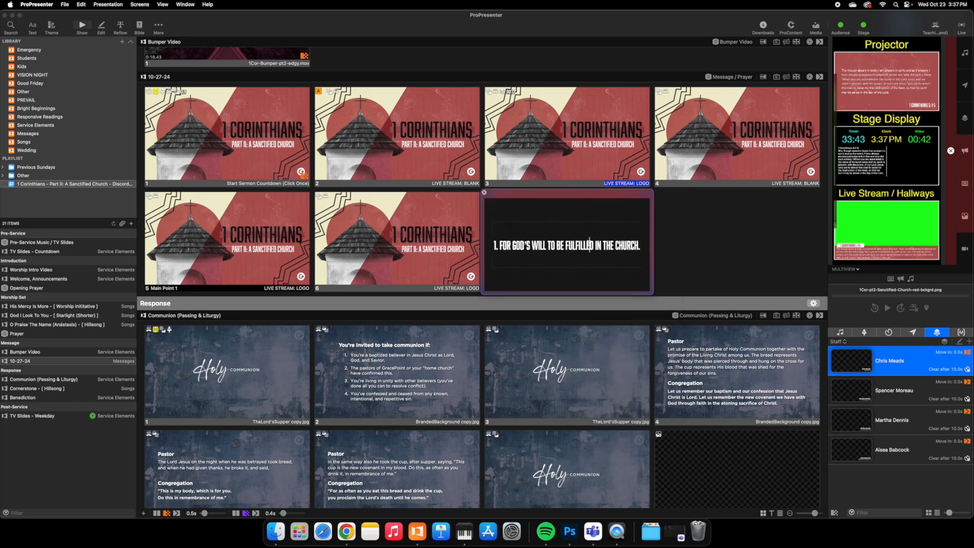
triple_click(576, 244)
type("SERMON POINT")
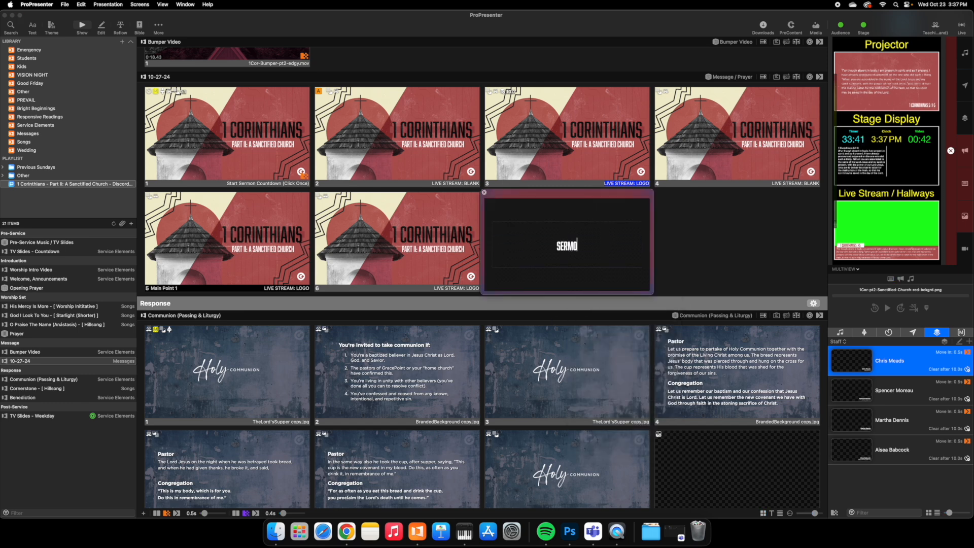
left_click(485, 192)
Show the Sermon Point slide live and review the Audience Look choices for its Teaching Point action
left_click(560, 241)
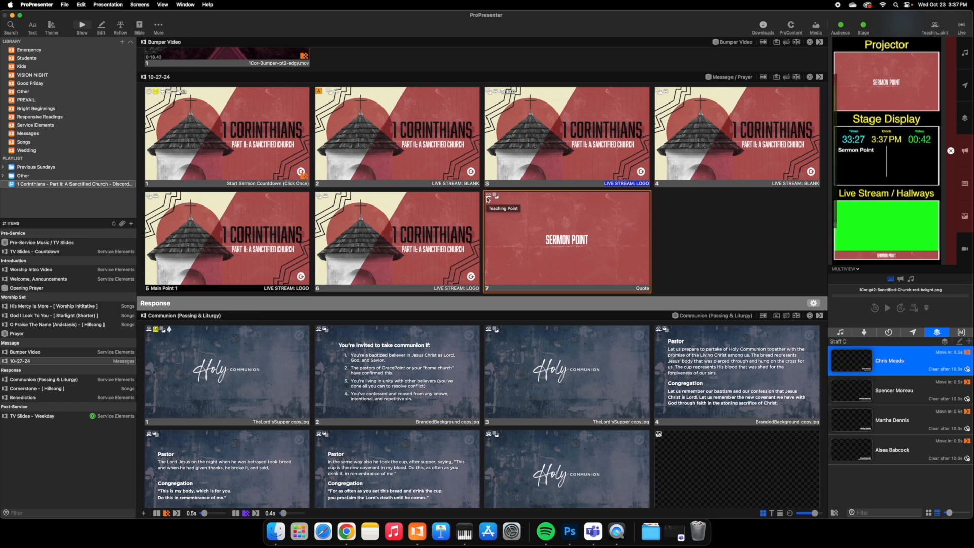
right_click(511, 218)
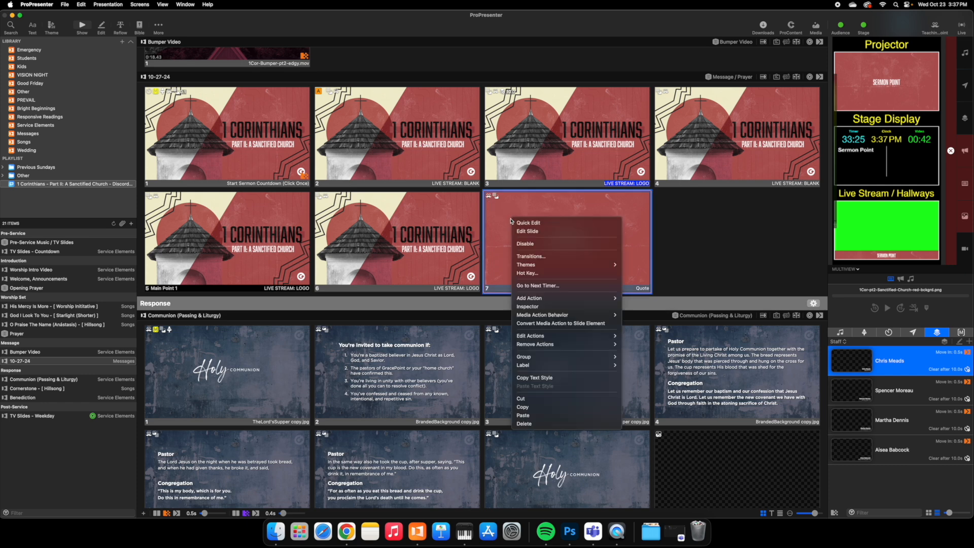
mouse_move(576, 335)
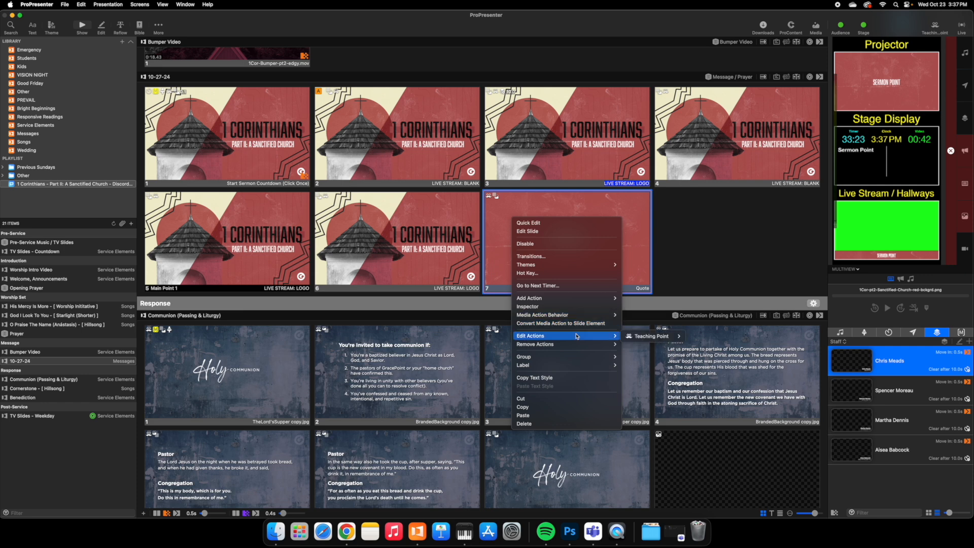
mouse_move(629, 340)
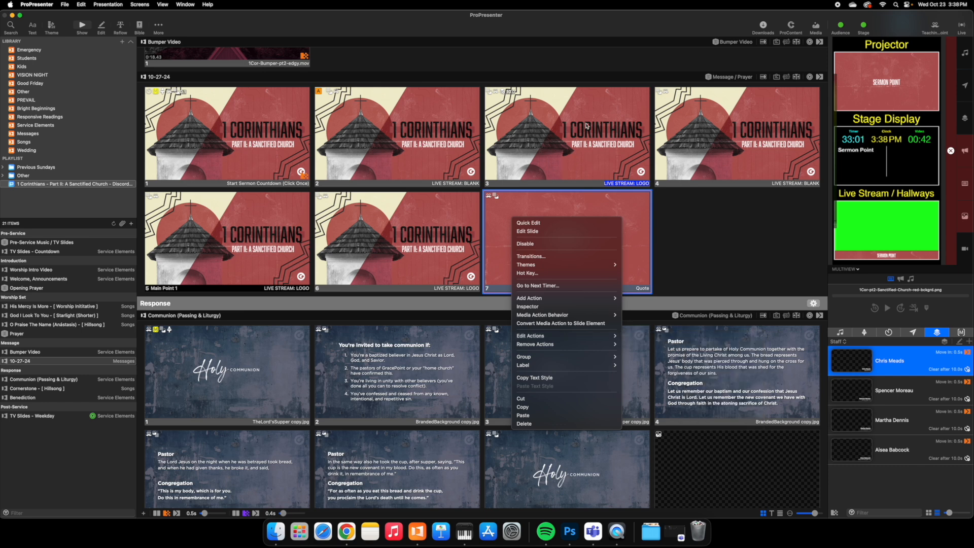
mouse_move(592, 302)
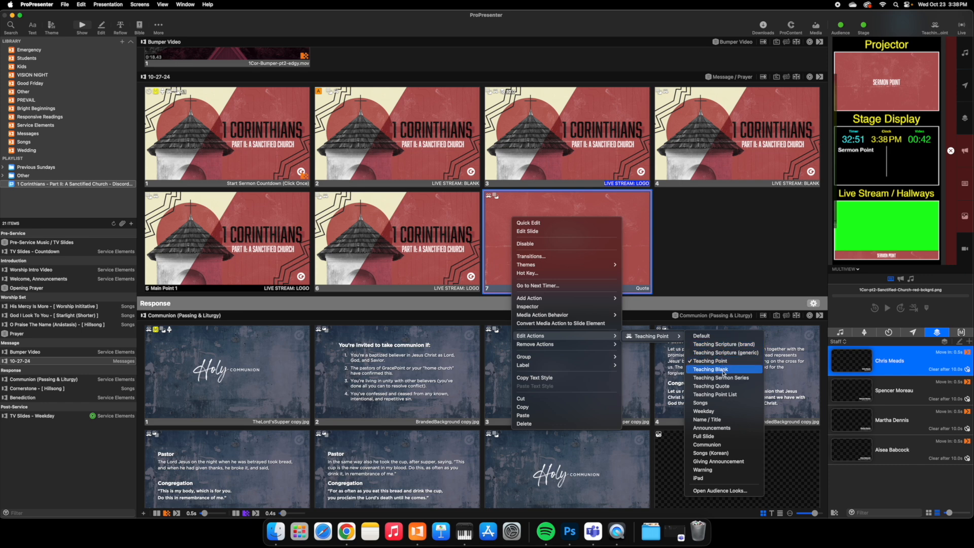
left_click(697, 236)
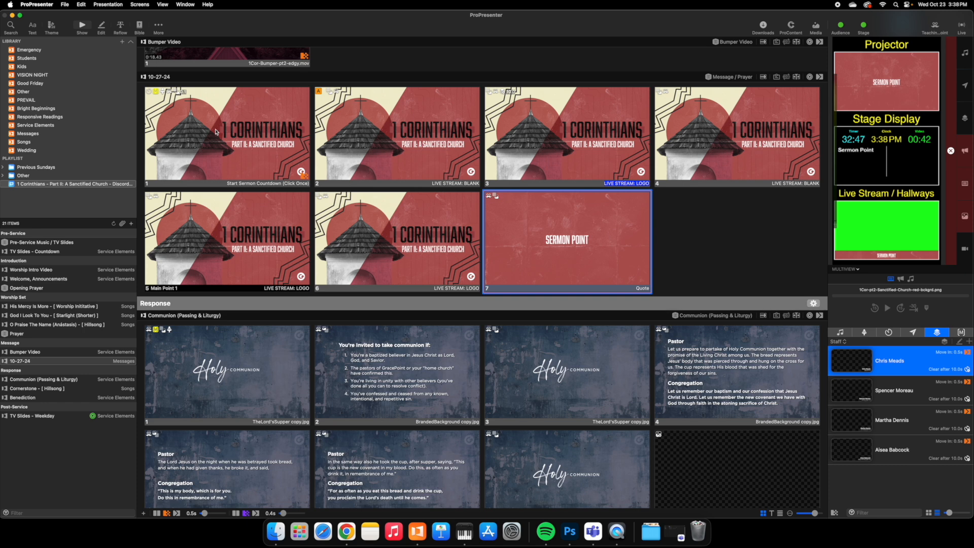
Look up 1 Corinthians 6:1-11 in the English Standard Version to generate Bible slides
left_click(138, 27)
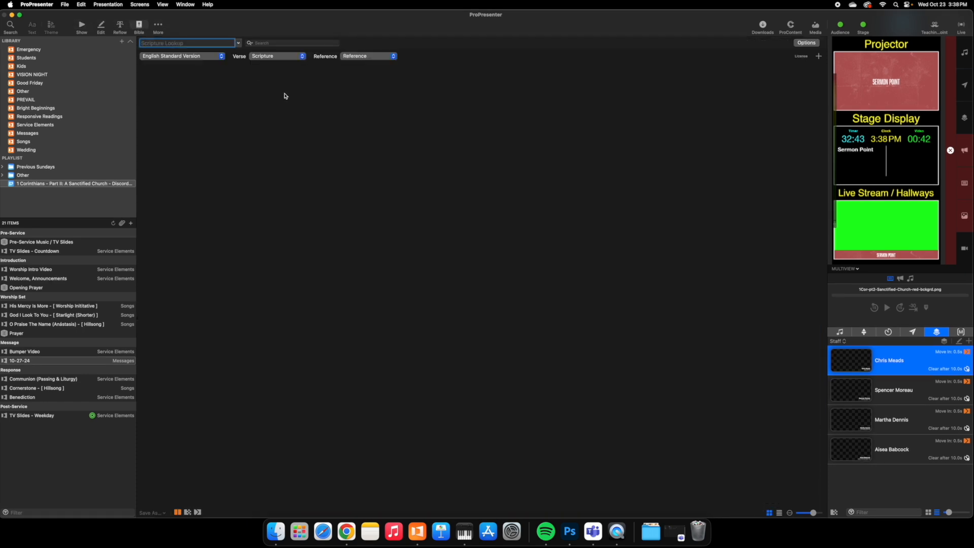
type("1 Corinhtthians 6:1-11")
key("Return")
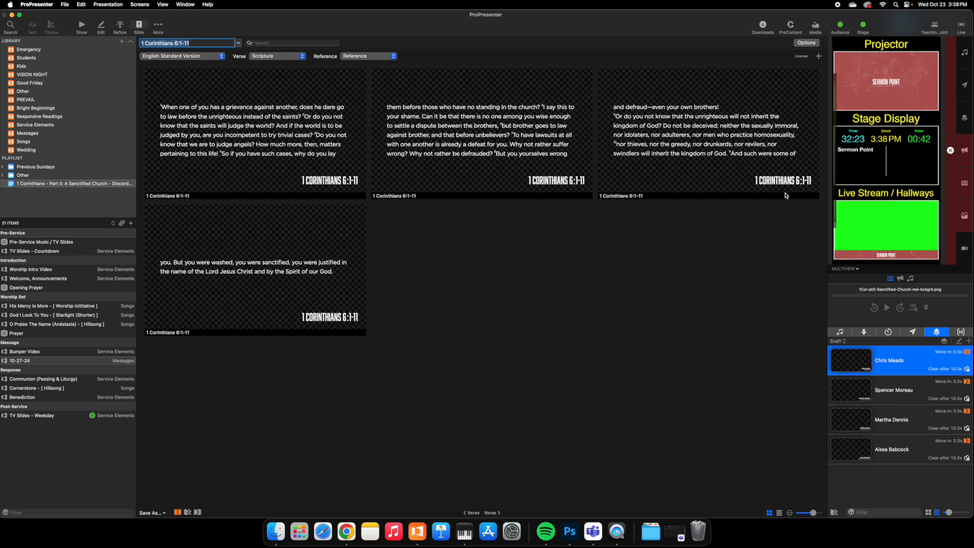
Choose the first 1 Corinthians scripture theme from the Messages group for the Bible slides
left_click(804, 45)
left_click(835, 107)
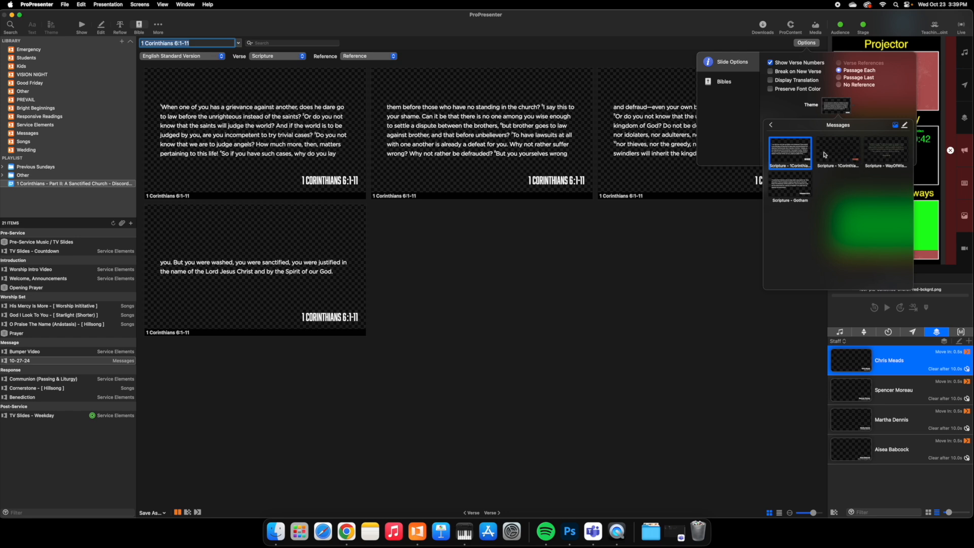
left_click(793, 152)
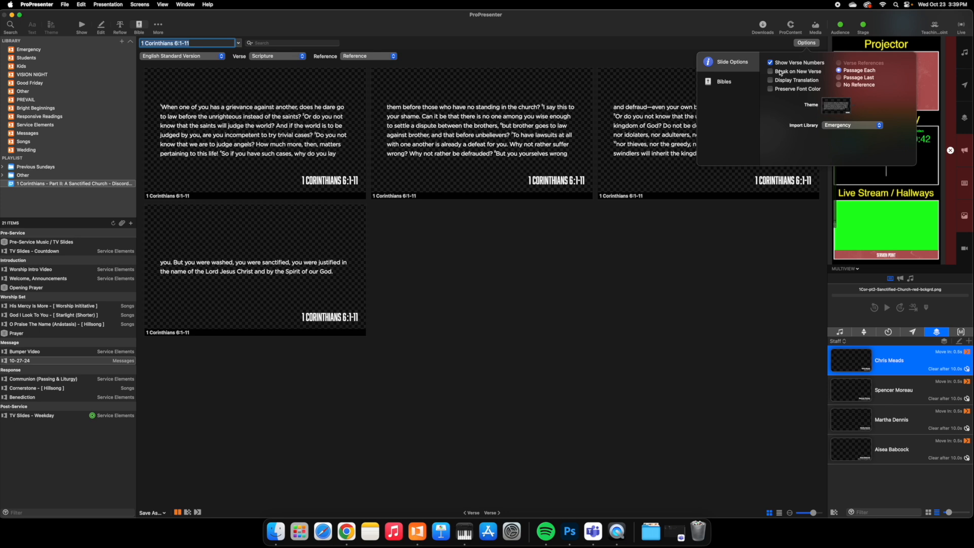
left_click(805, 43)
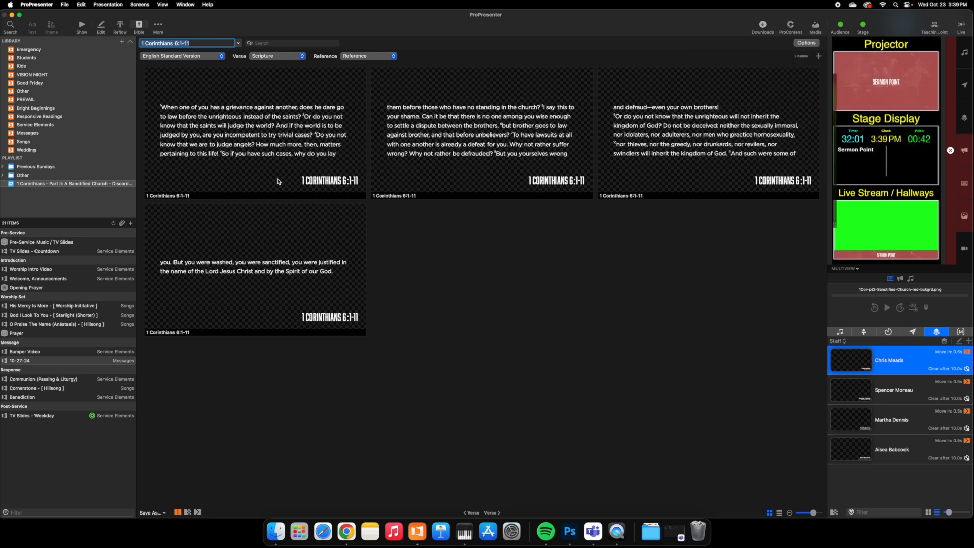
Copy all four 1 Corinthians 6:1-11 slides into the 10-27-24 message after the Main Point 1 slide
left_click(242, 118)
left_click(325, 279, "shift")
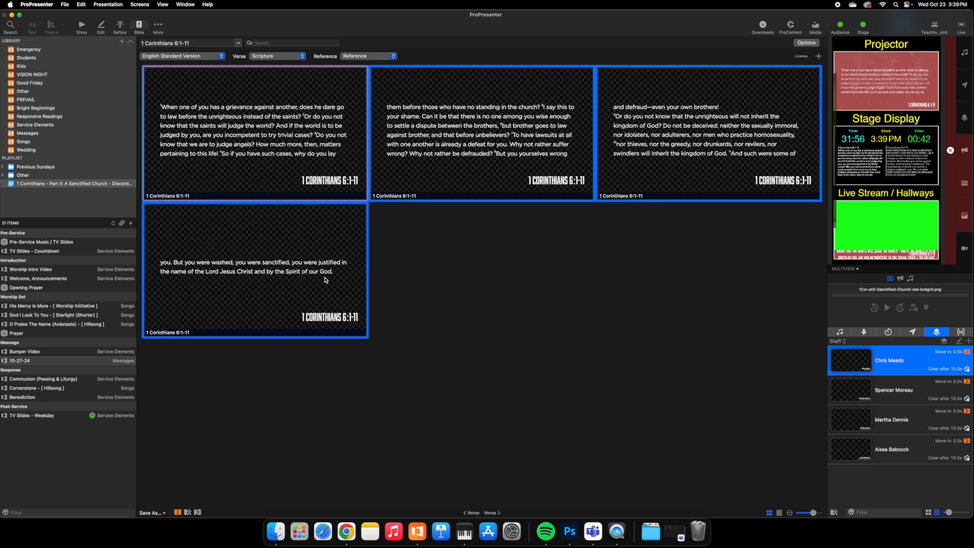
left_click(86, 25)
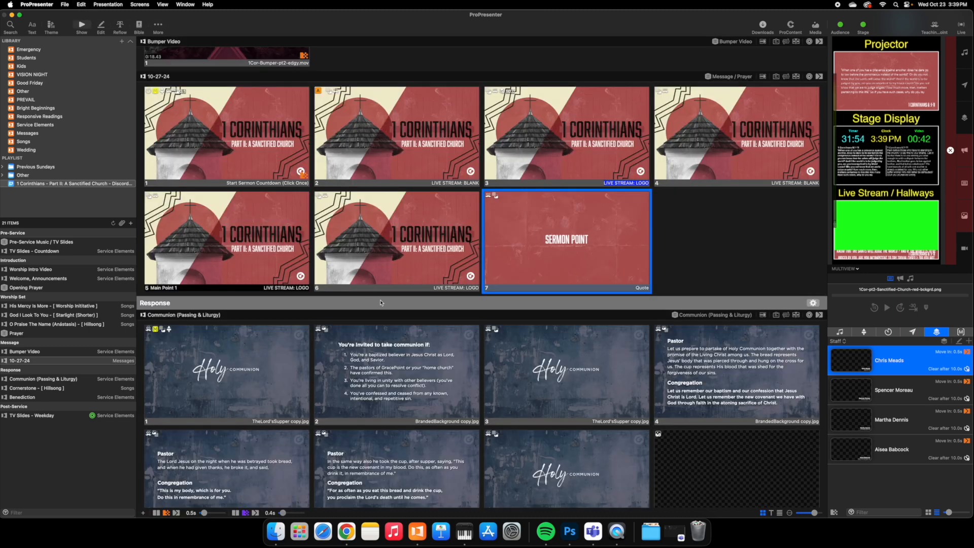
left_click(278, 227)
key("super+v")
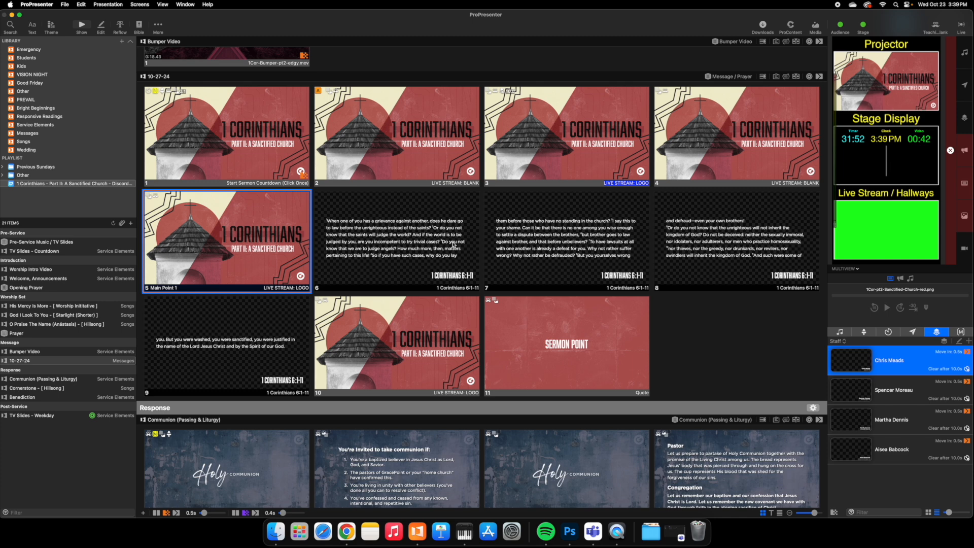
Show the first 1 Corinthians 6:1-11 slide live and add the Teaching Scripture (brand) Audience Look action to it
left_click(413, 240)
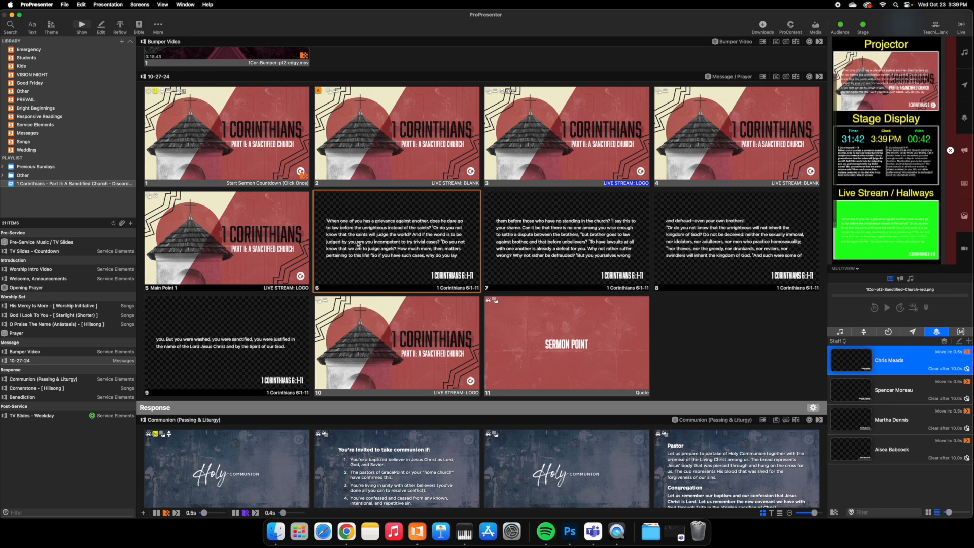
right_click(392, 220)
mouse_move(425, 302)
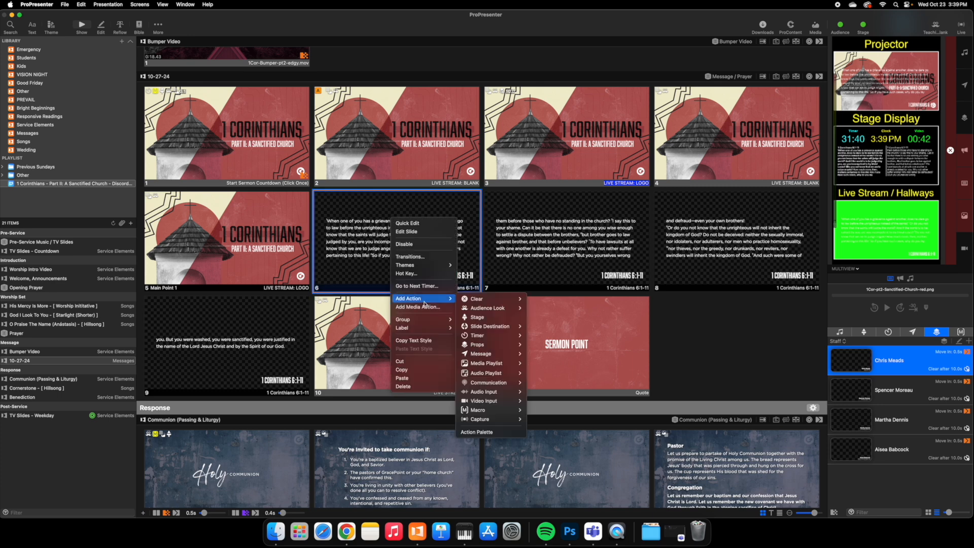
mouse_move(487, 308)
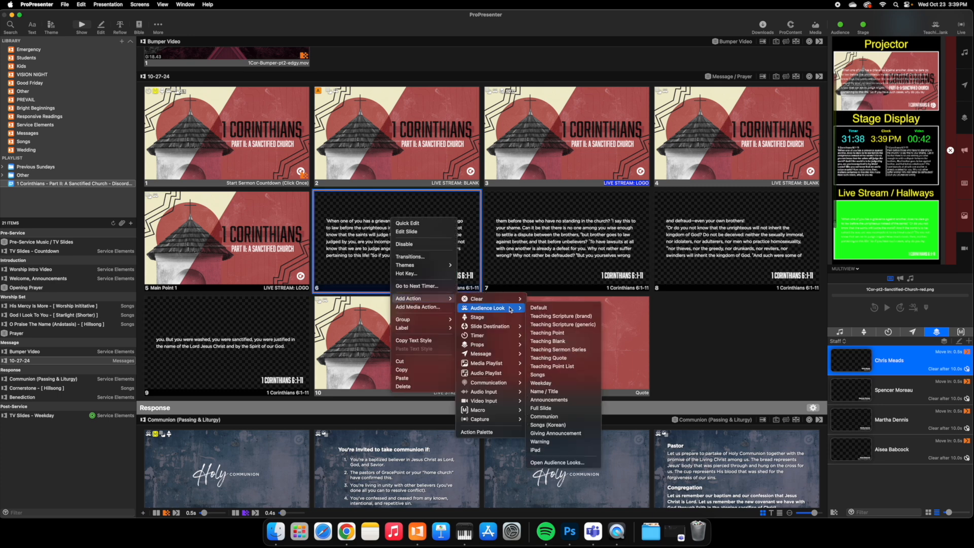
left_click(567, 317)
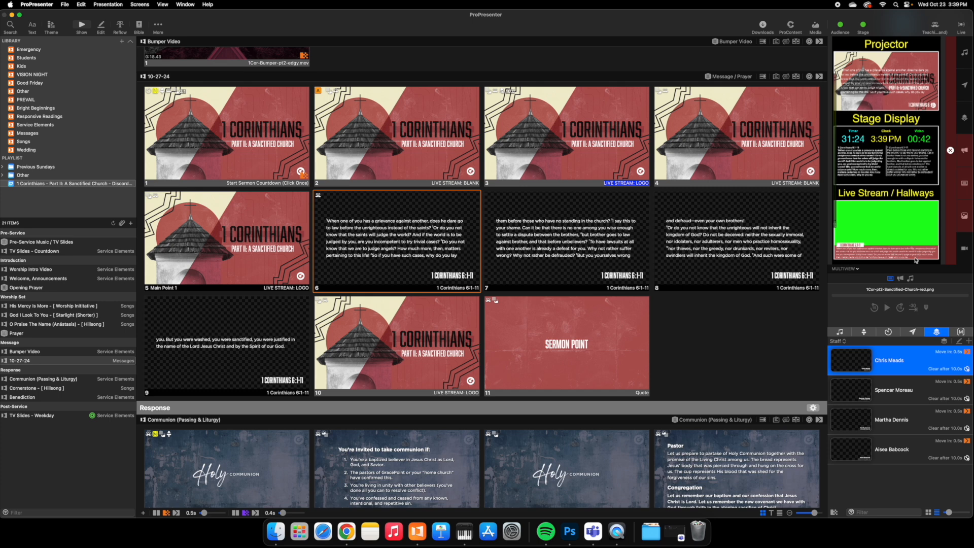
Try to move "them before those who have no standing in the church?" from the start of slide 7 to the end of slide 6
right_click(531, 246)
left_click(547, 248)
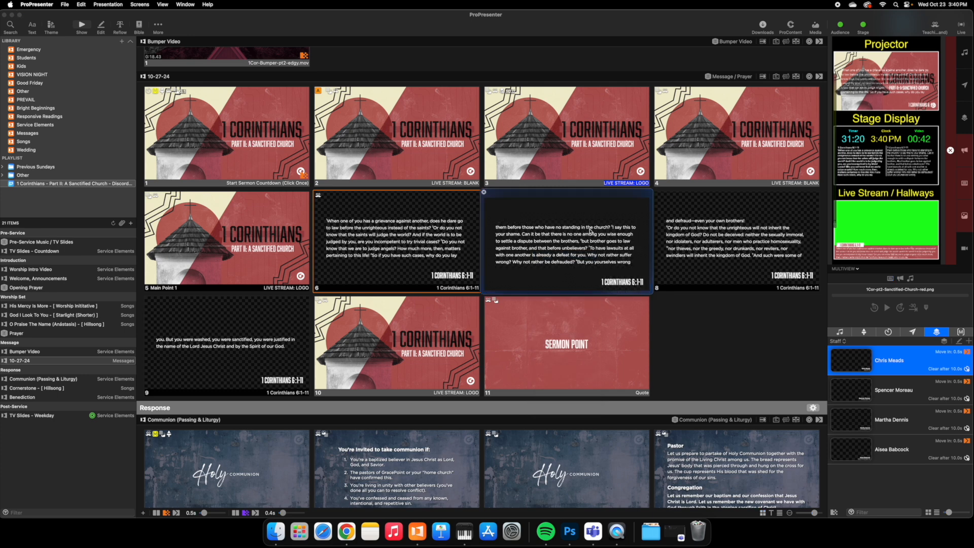
left_click_drag(611, 227, 470, 228)
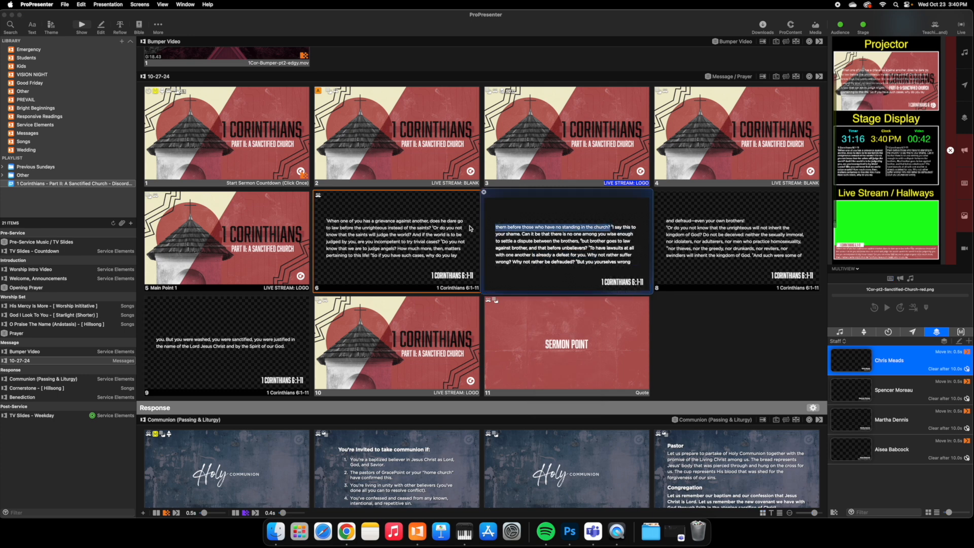
key("BackSpace")
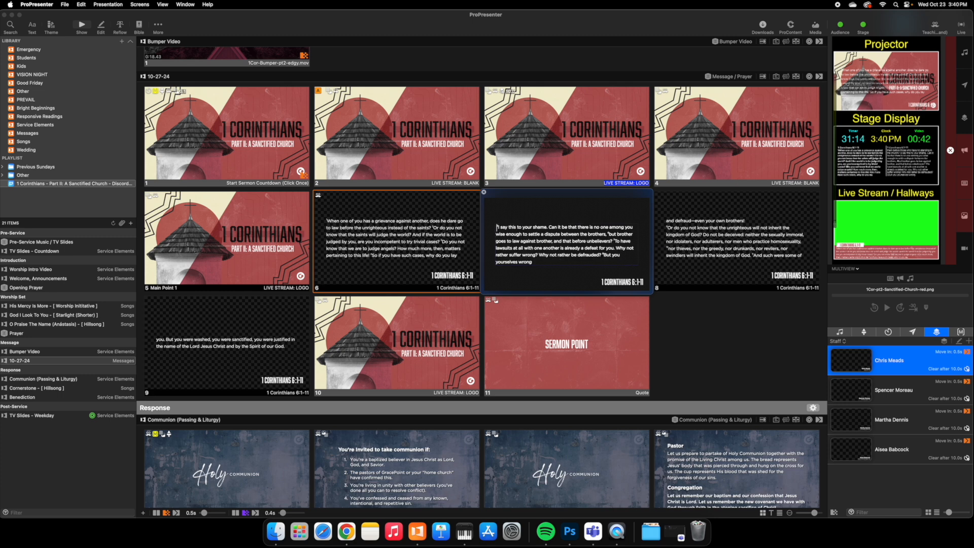
key("Delete")
right_click(426, 230)
left_click(442, 239)
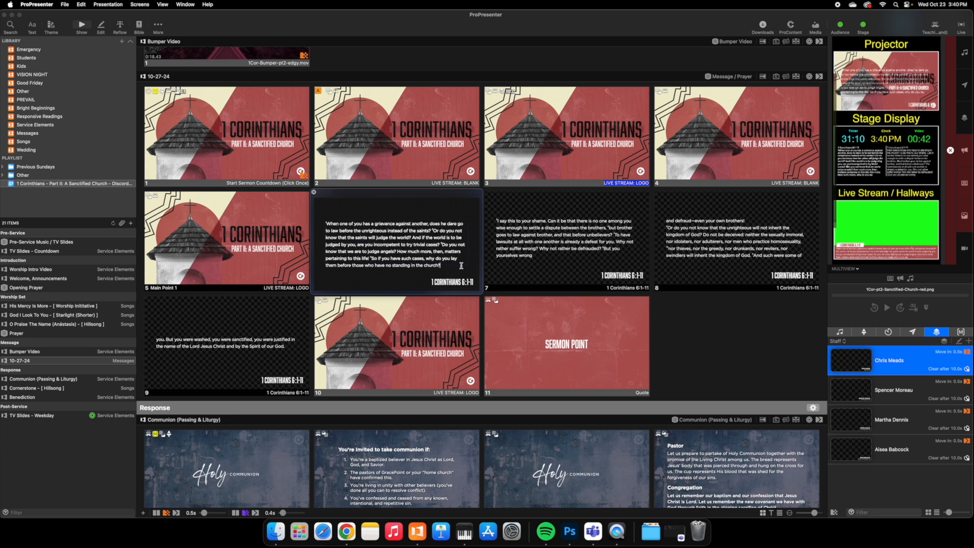
left_click(339, 232)
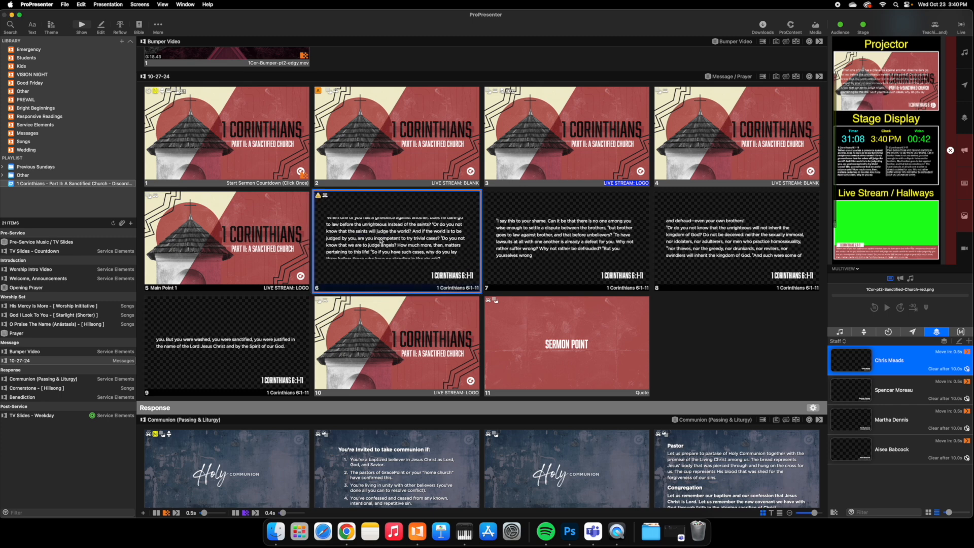
left_click(340, 232)
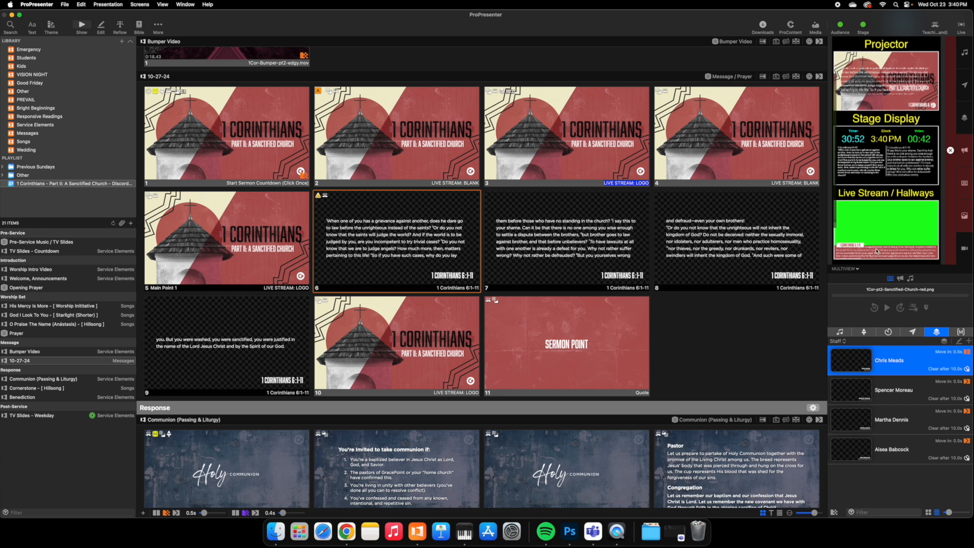
Move "So if you have such cases, why do you lay" with its verse number from the end of slide 6 to the start of slide 7
right_click(411, 246)
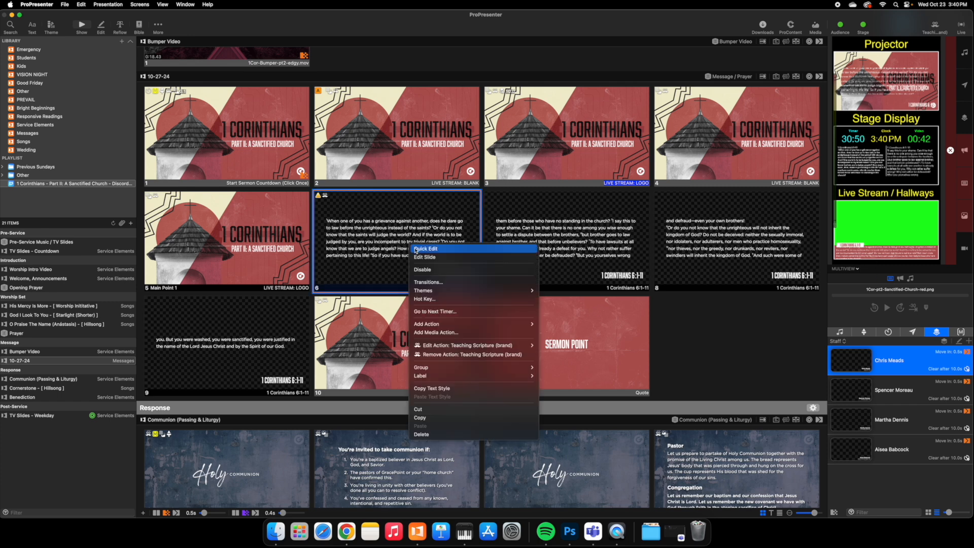
left_click(425, 249)
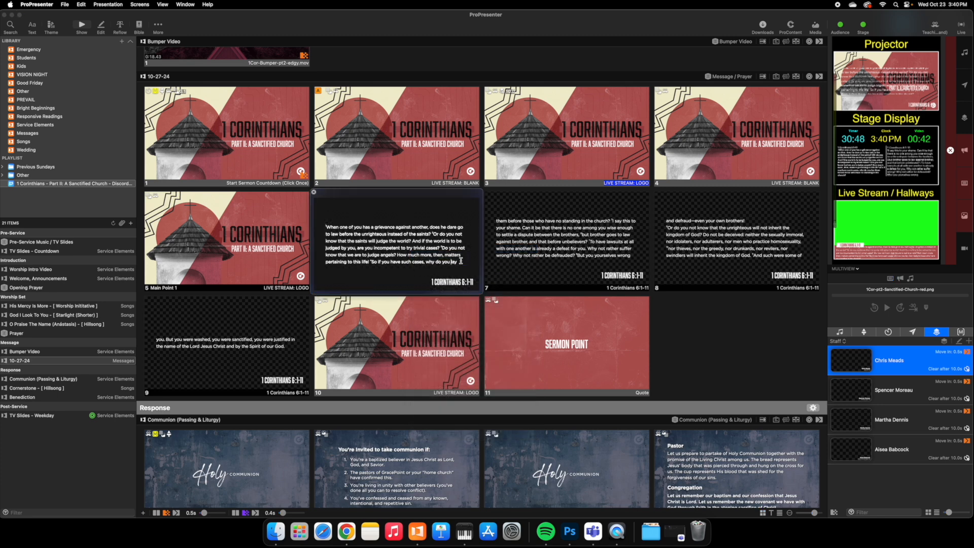
left_click_drag(460, 261, 367, 262)
key("BackSpace")
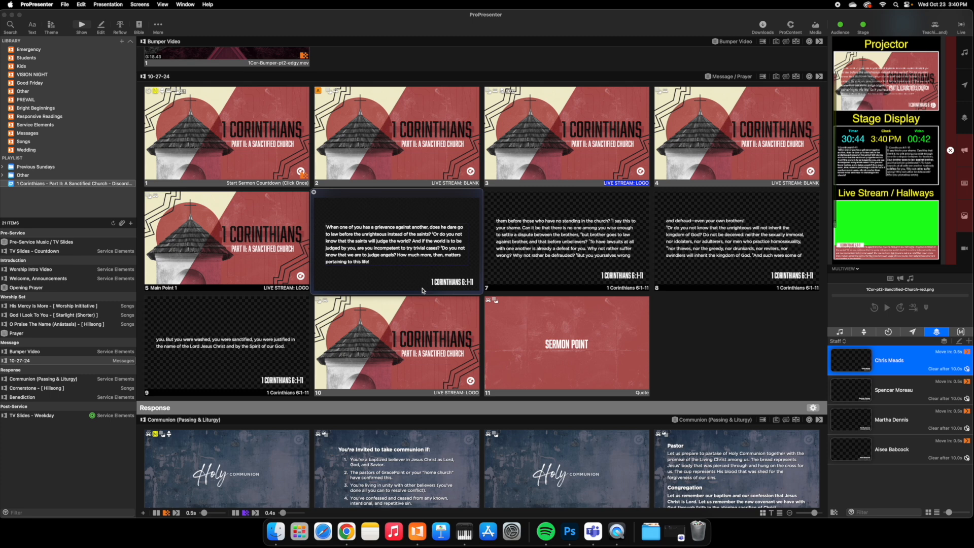
right_click(508, 242)
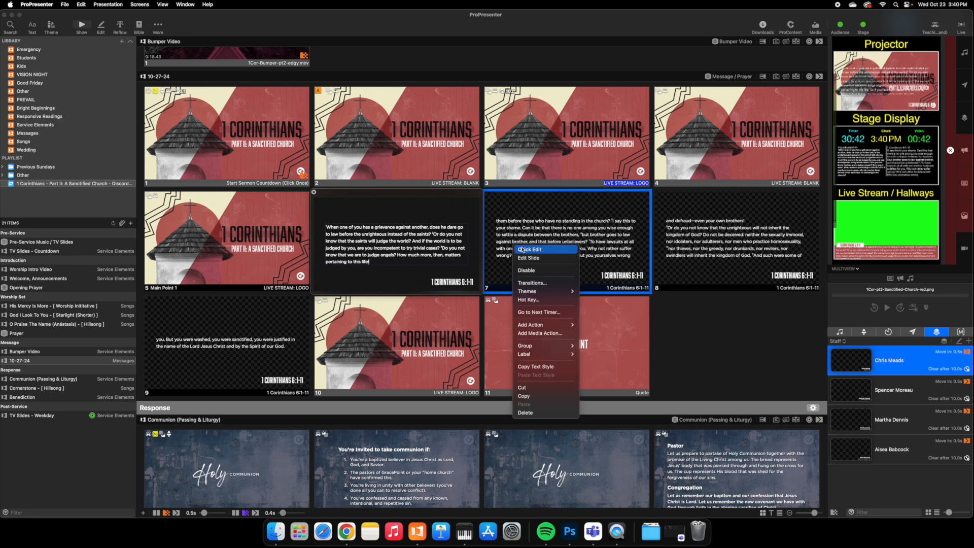
left_click(522, 249)
type("⁴So if you have such cases, why do you lay")
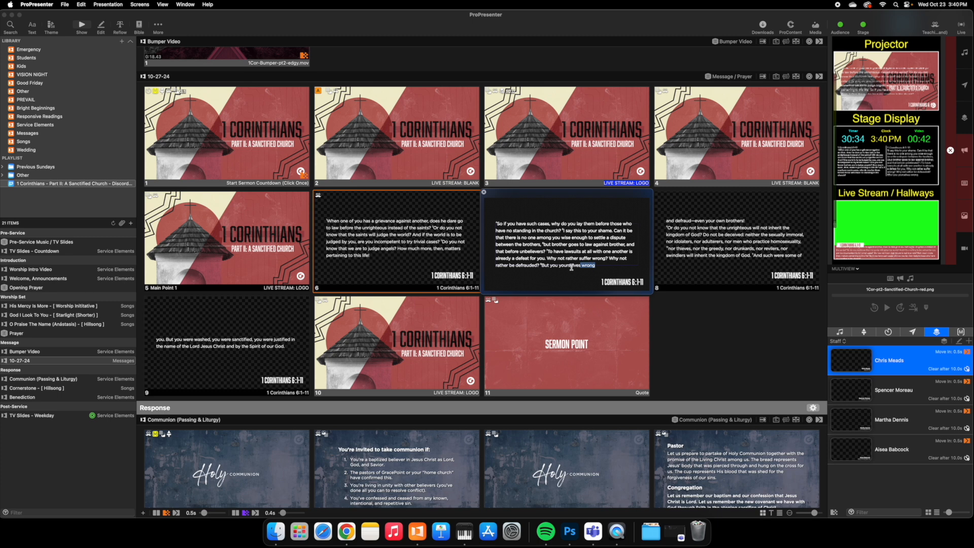
Move "But you yourselves wrong" with its verse number from the end of slide 7 to the start of slide 8
left_click_drag(596, 265, 539, 267)
key("BackSpace")
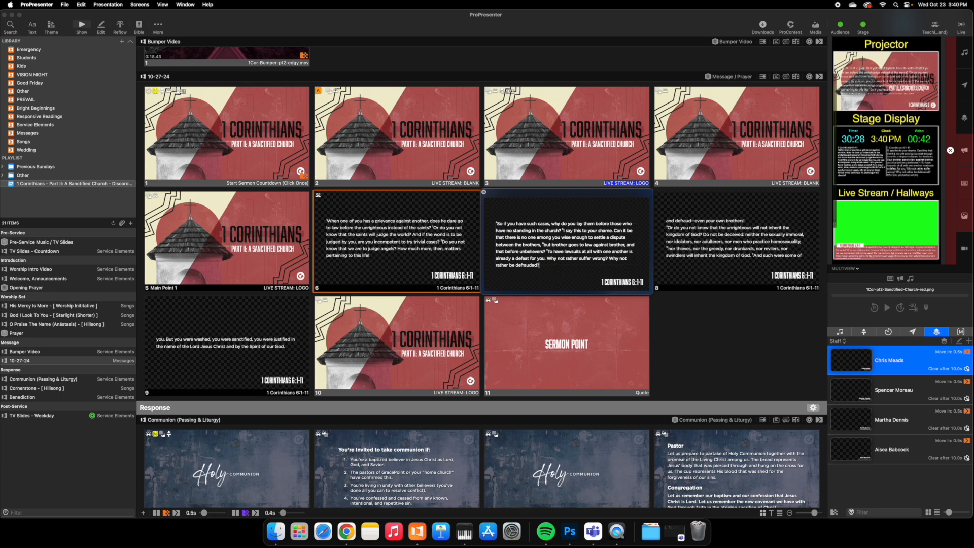
left_click(726, 307)
left_click(483, 194)
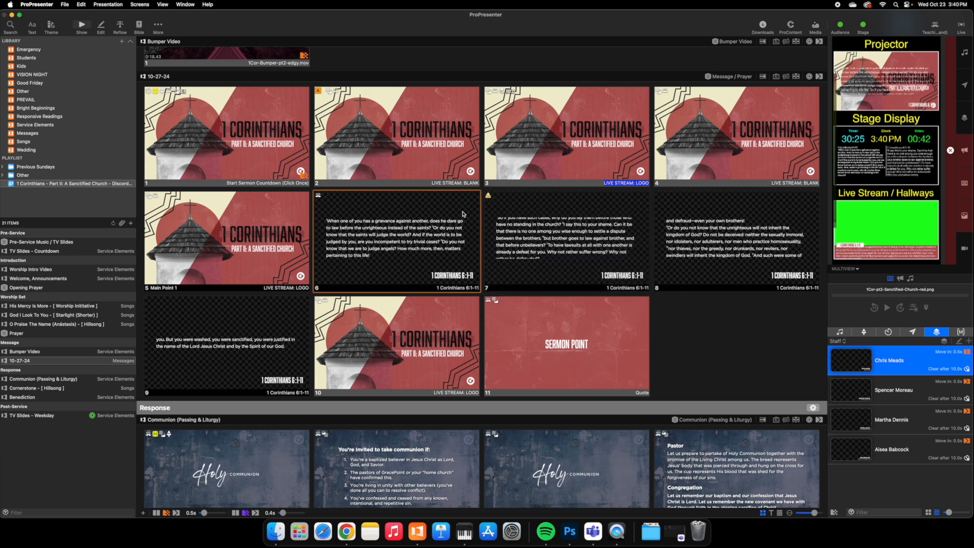
left_click(525, 248)
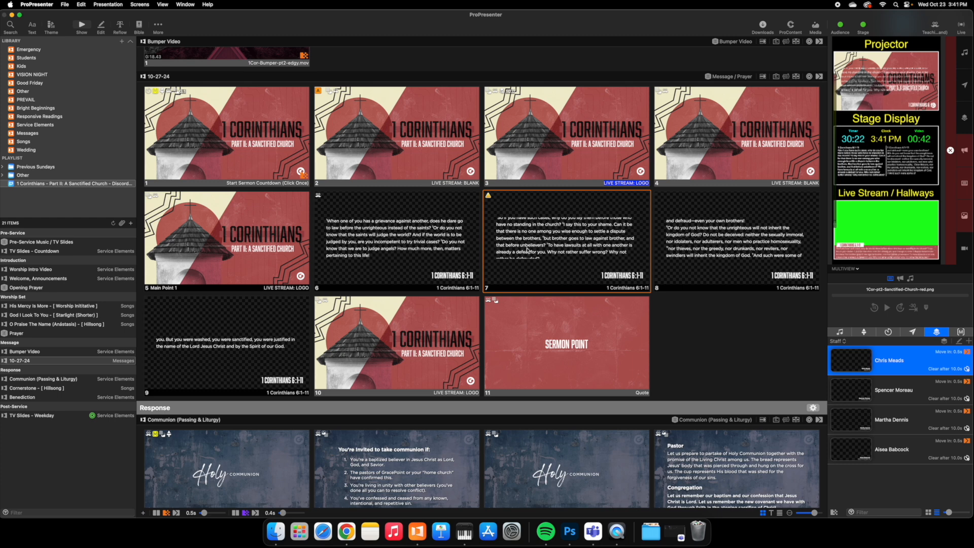
right_click(681, 226)
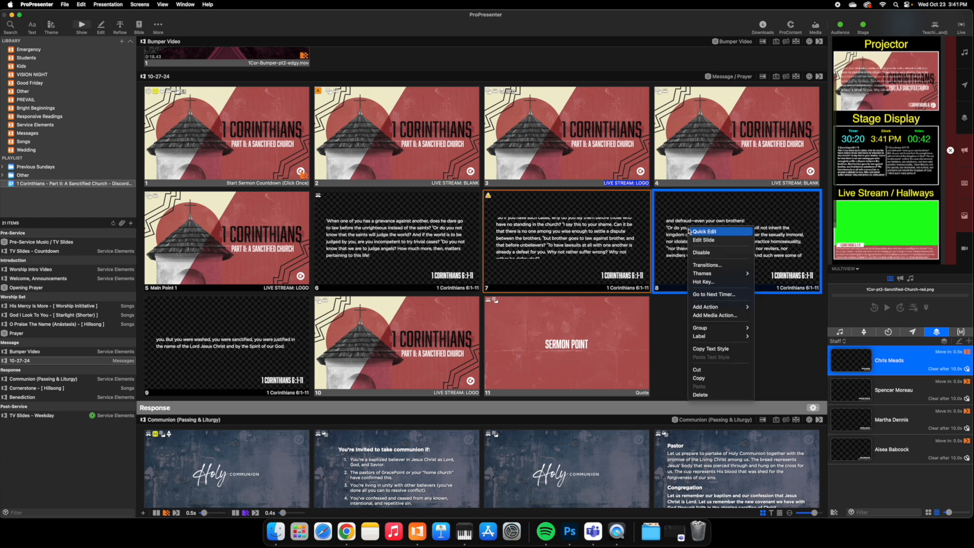
left_click(689, 231)
scroll(669, 228, "up", 1)
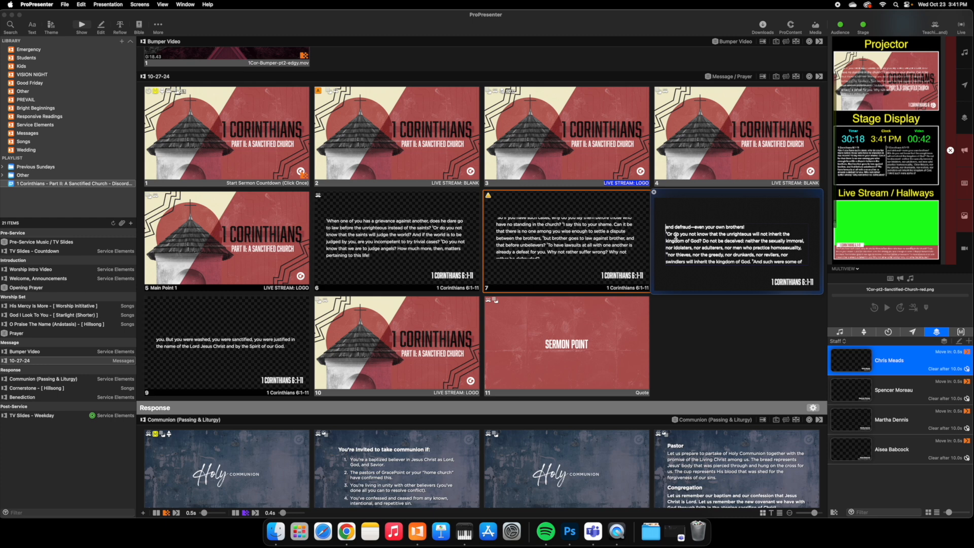
left_click(654, 192)
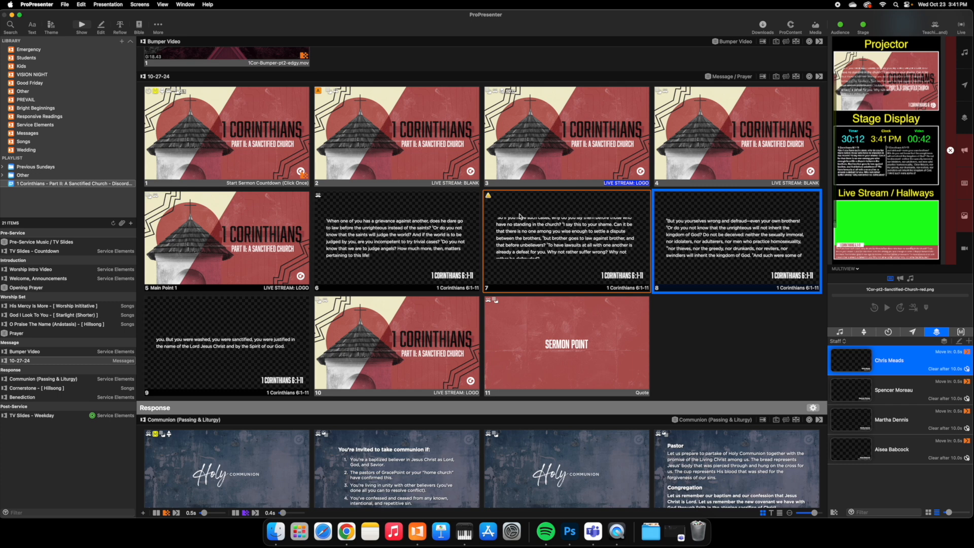
Resize the Scripture text box on slide 7 in the slide editor so the whole passage fits, and return to the slide overview
right_click(545, 224)
left_click(564, 238)
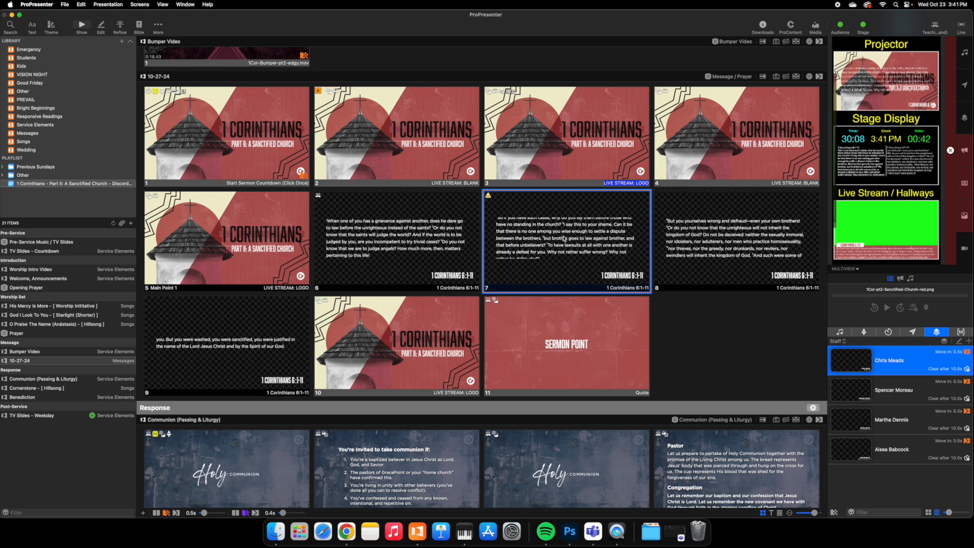
left_click(418, 135)
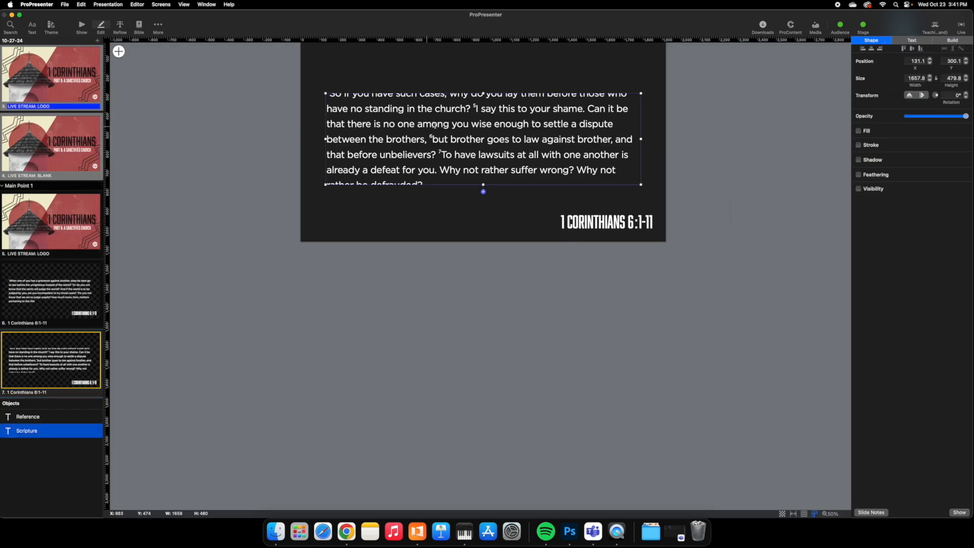
mouse_move(483, 92)
left_mouse_down()
mouse_move(483, 77)
mouse_move(483, 105)
left_mouse_up()
key("super+1")
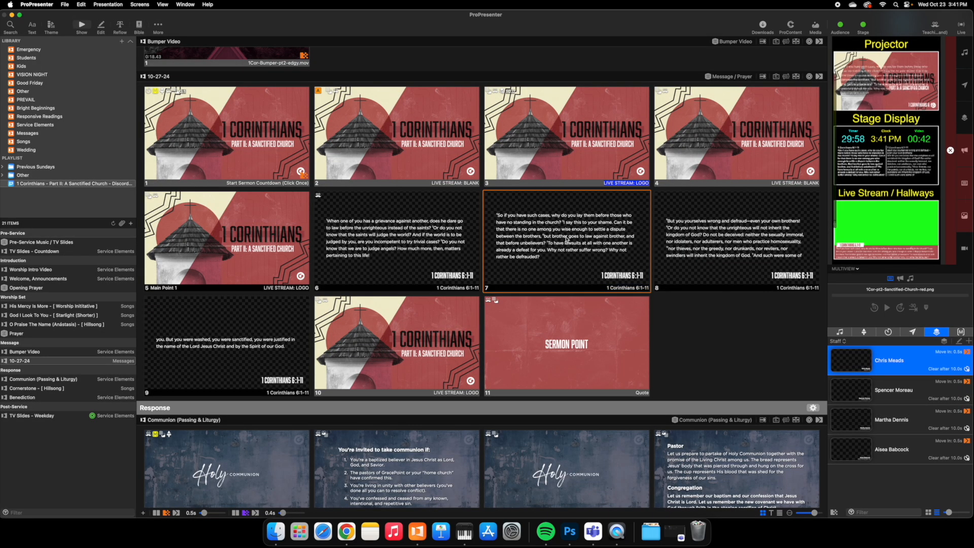
Show scripture slides 8 and 9 live to check how their text breaks on the outputs
left_click(708, 242)
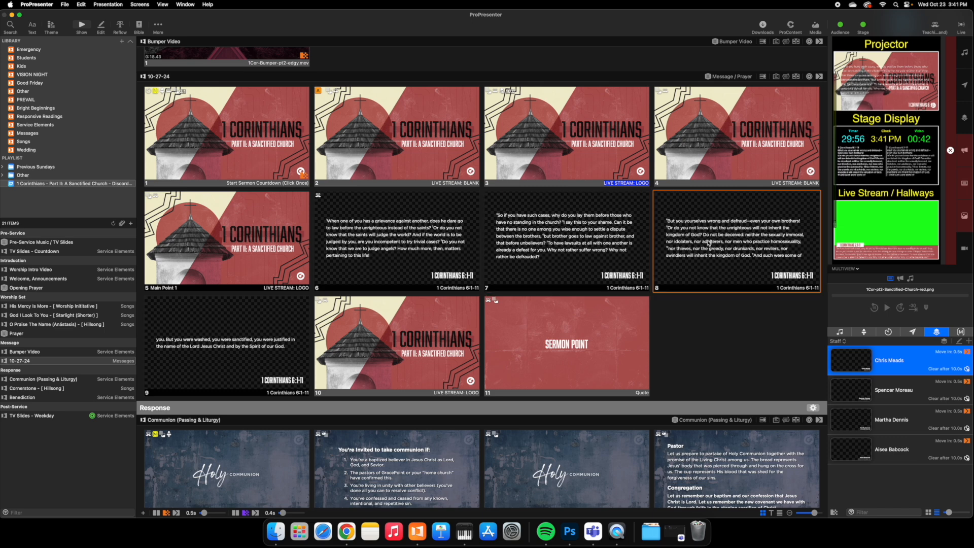
left_click(195, 353)
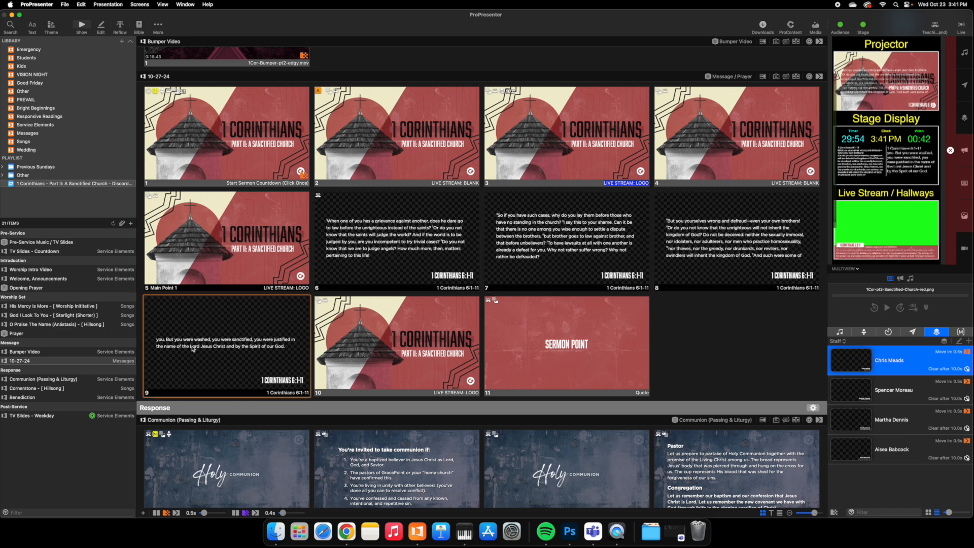
left_click(732, 246)
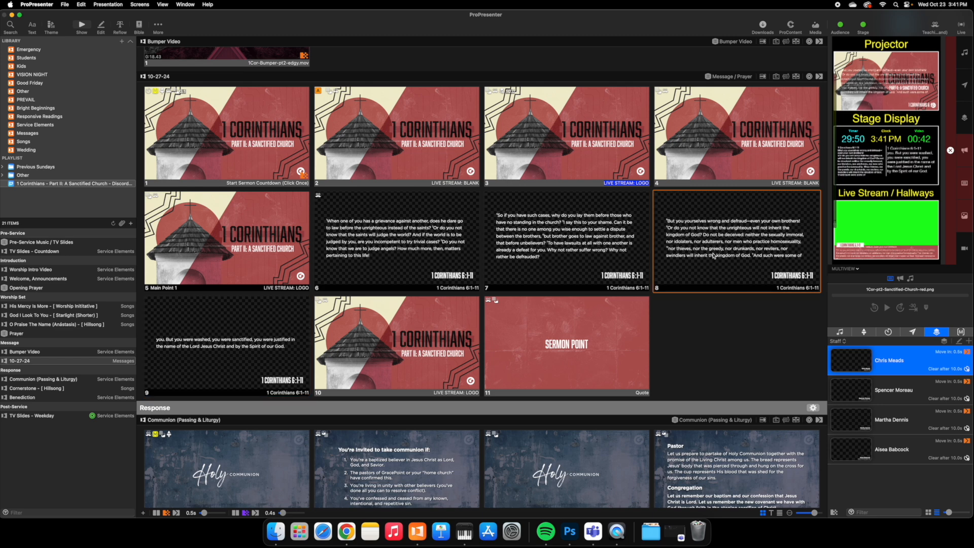
Move "And such were some of" with its verse number from the end of slide 8 to the start of slide 9
right_click(713, 256)
left_click(753, 262)
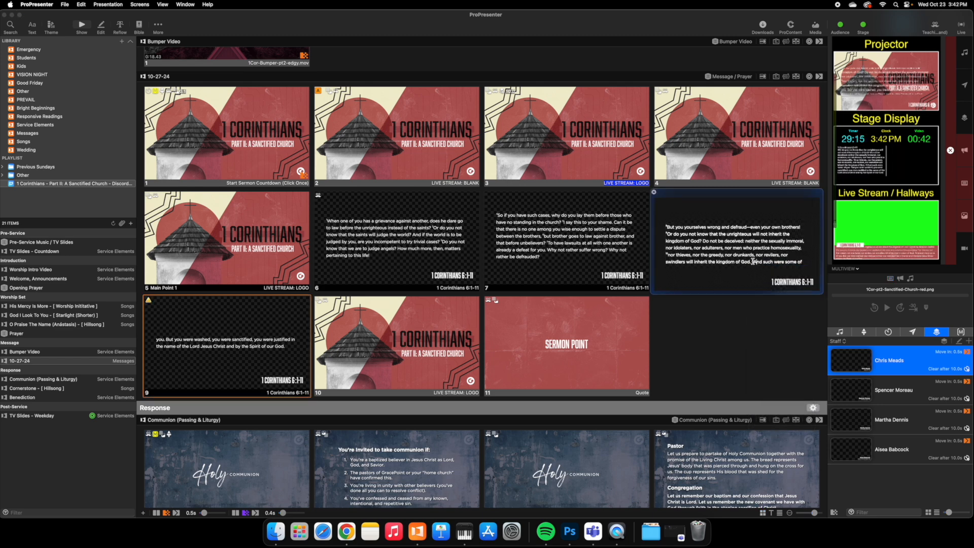
left_click_drag(753, 261, 823, 262)
key("super+c")
key("BackSpace")
right_click(232, 355)
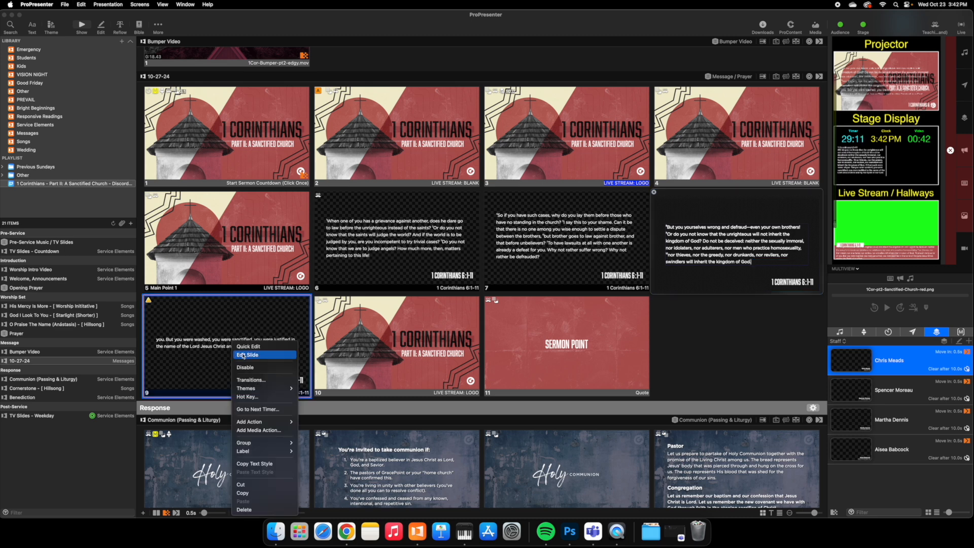
left_click(164, 321)
double_click(164, 321)
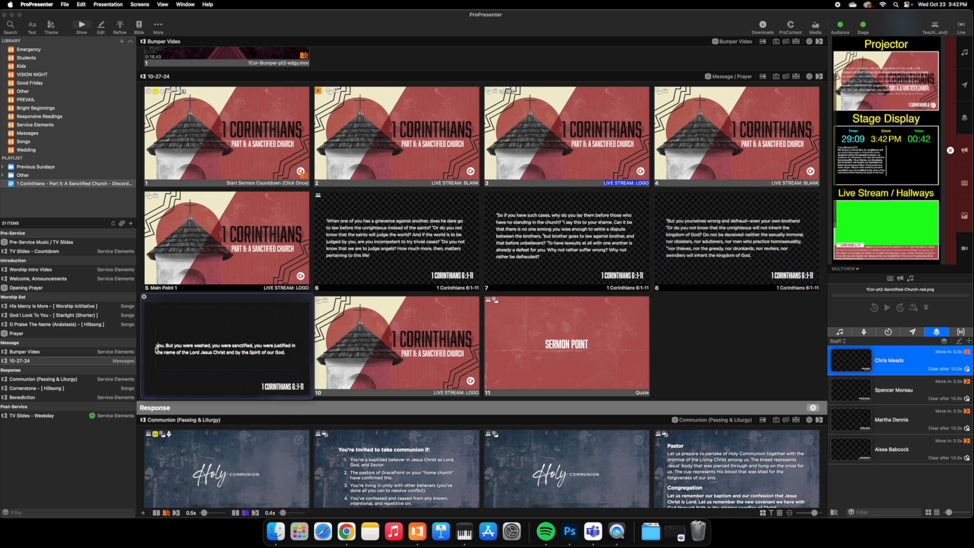
key("super+v")
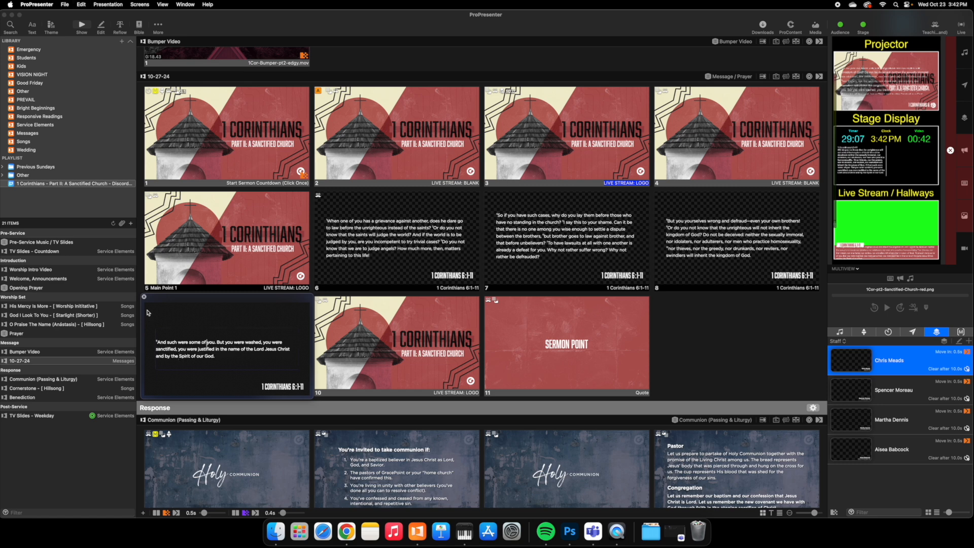
key("Escape")
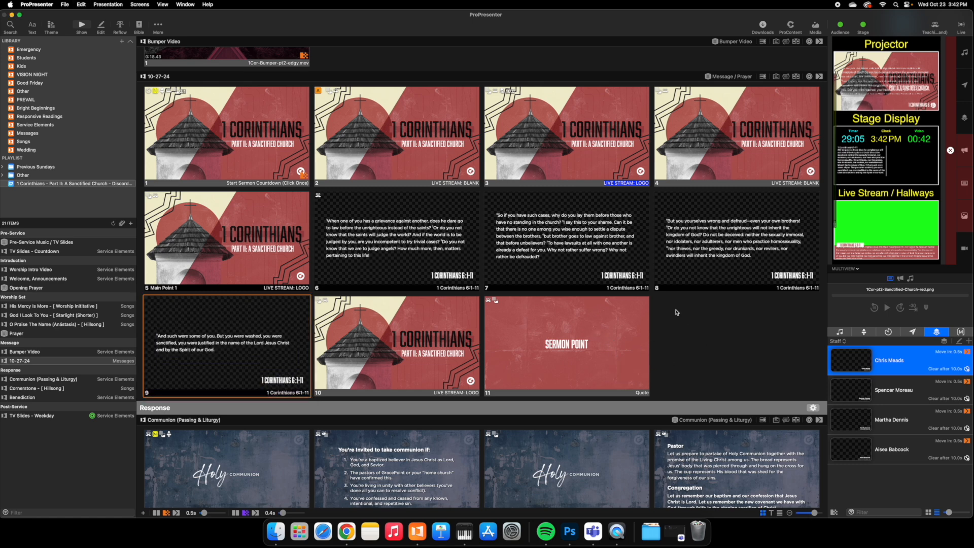
Show the first scripture slide live and switch the output preview to Live Stream to inspect its lower-third scripture
left_click(394, 239)
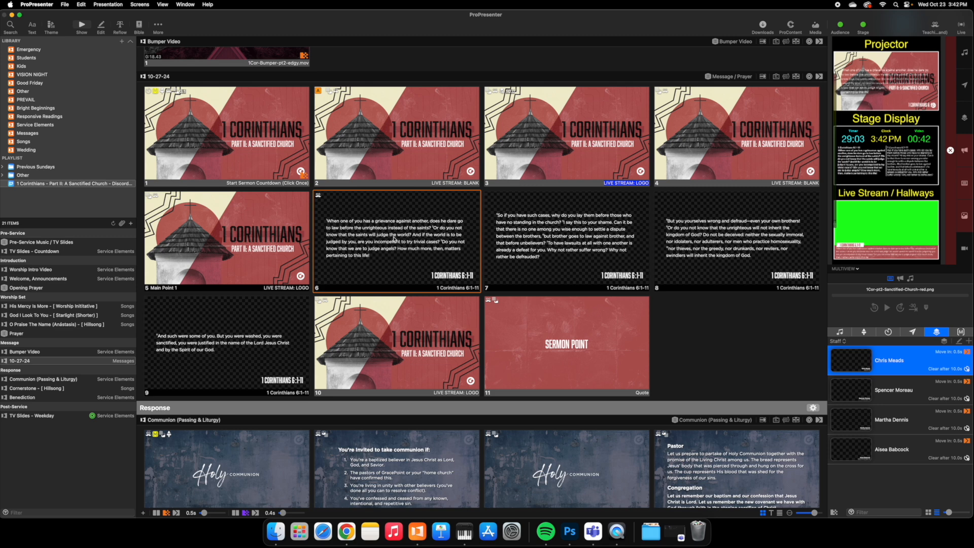
left_click(855, 269)
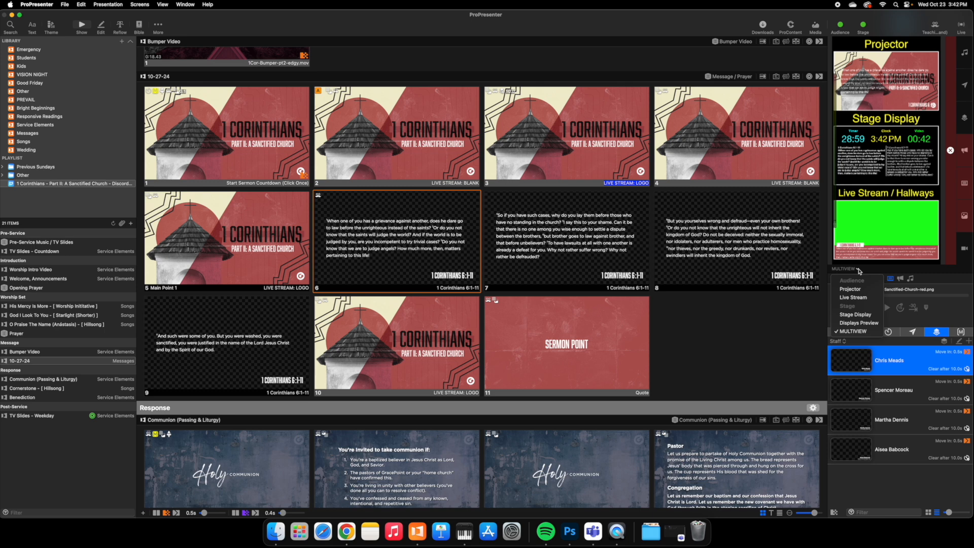
left_click(855, 297)
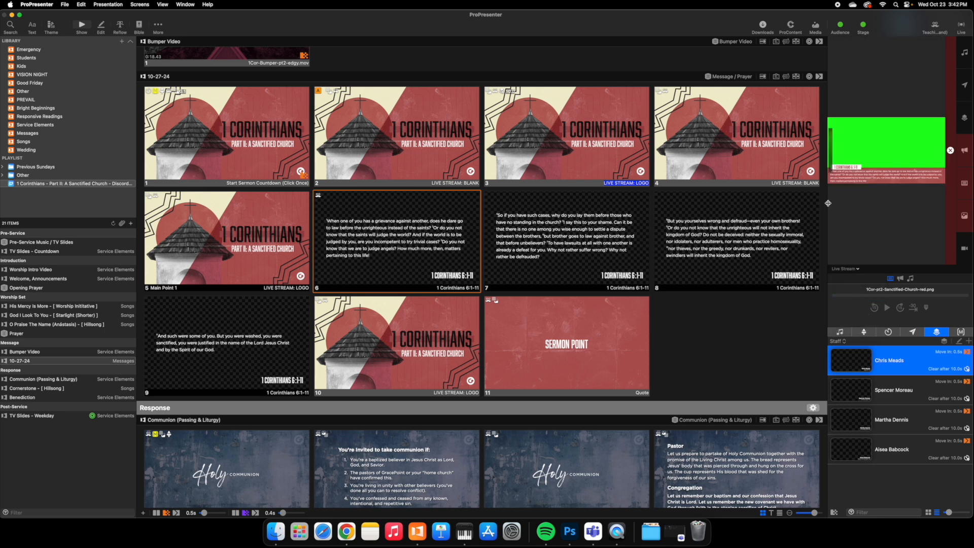
Enlarge the output preview and show scripture slides 7, 8, 9 and 6 live to check their lower-third text on the Live Stream output
left_click_drag(828, 203, 705, 205)
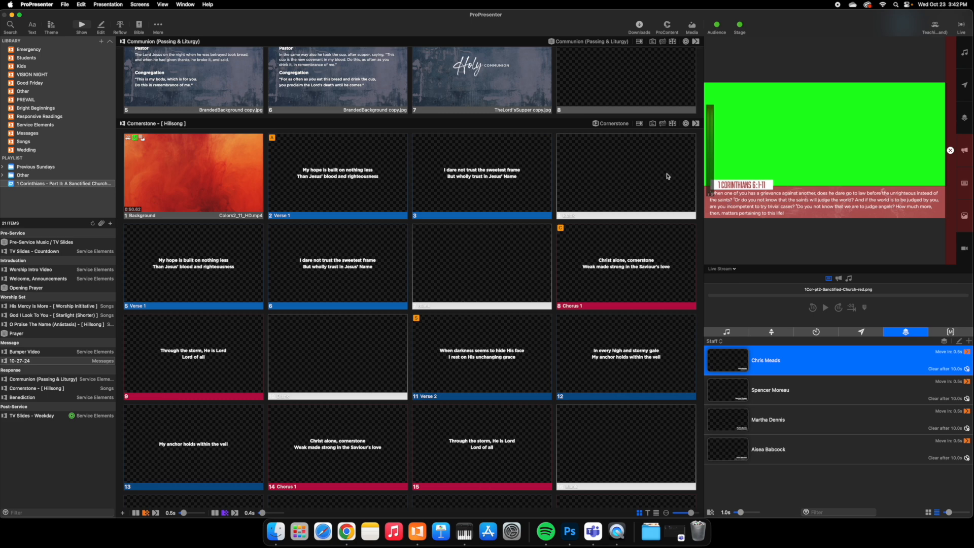
scroll(408, 181, "up", 10)
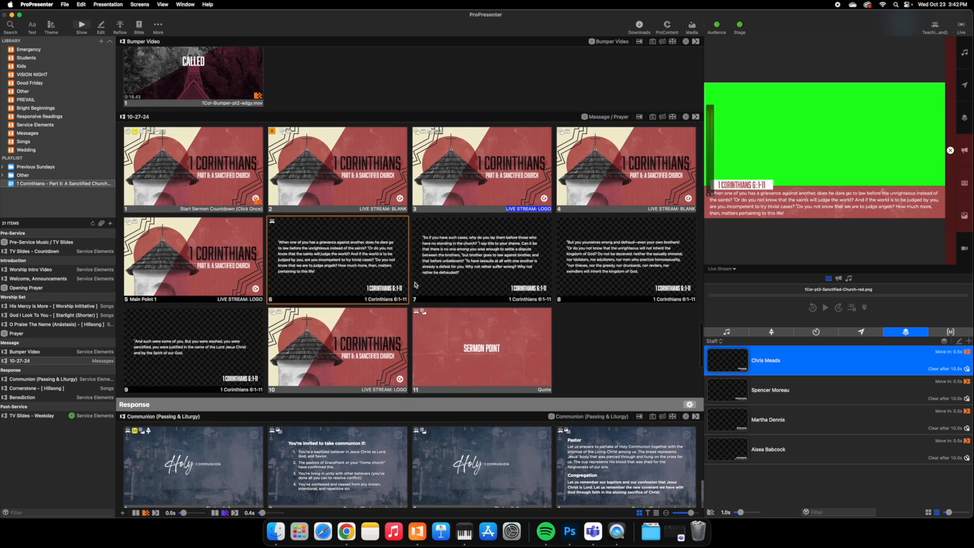
left_click(456, 272)
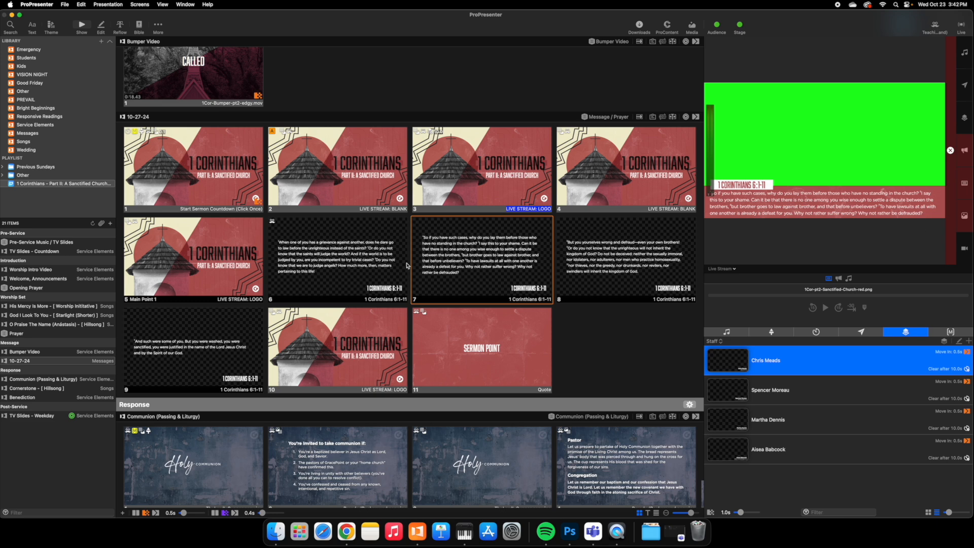
left_click(605, 264)
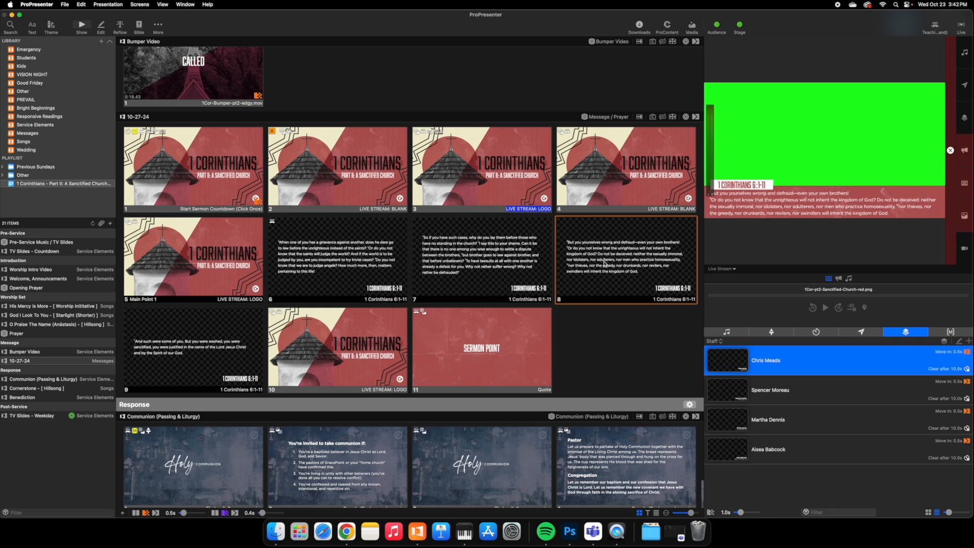
scroll(177, 341, "down", 2)
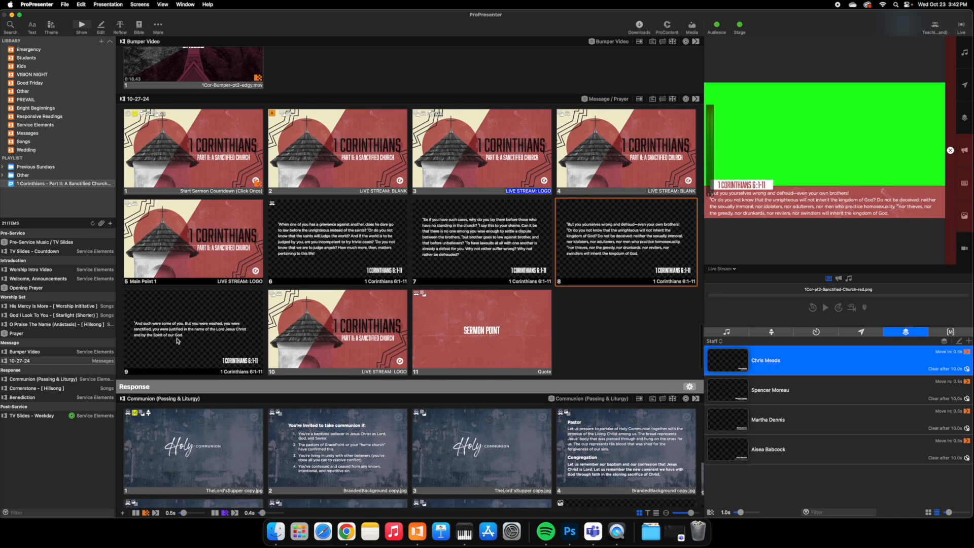
left_click(181, 337)
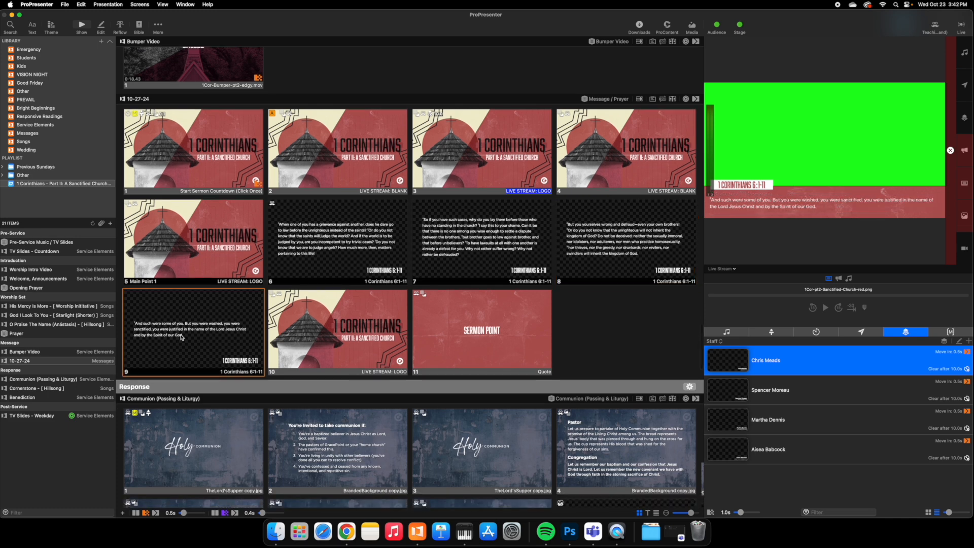
scroll(181, 337, "up", 2)
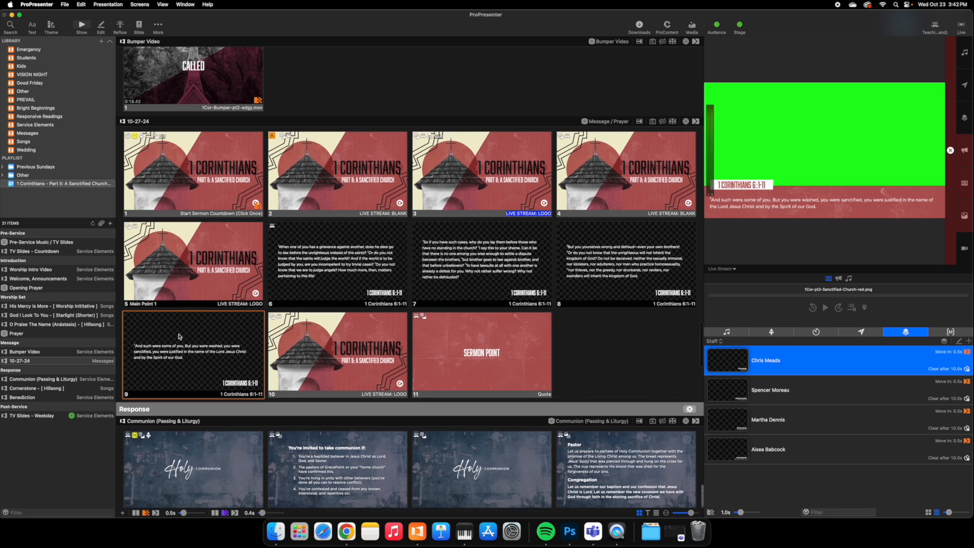
left_click(342, 253)
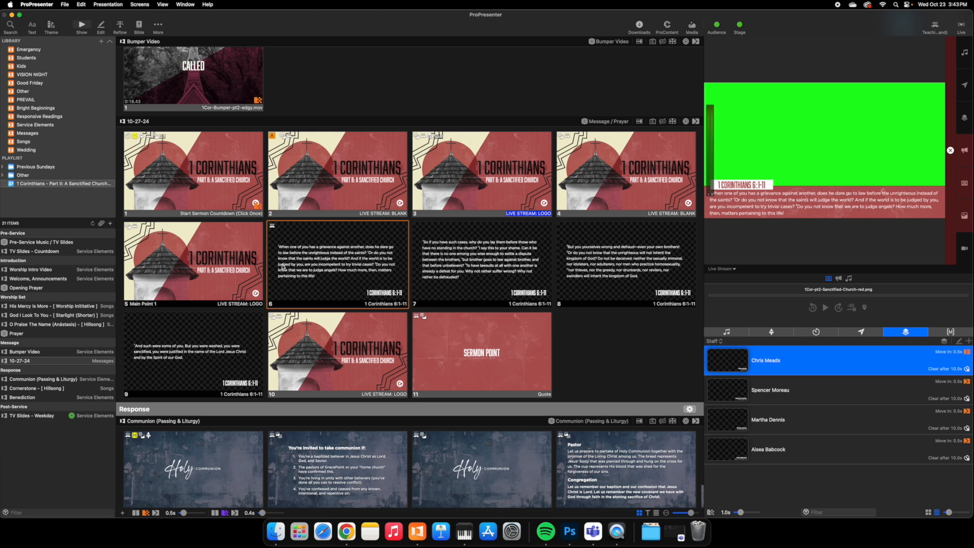
left_click(382, 262)
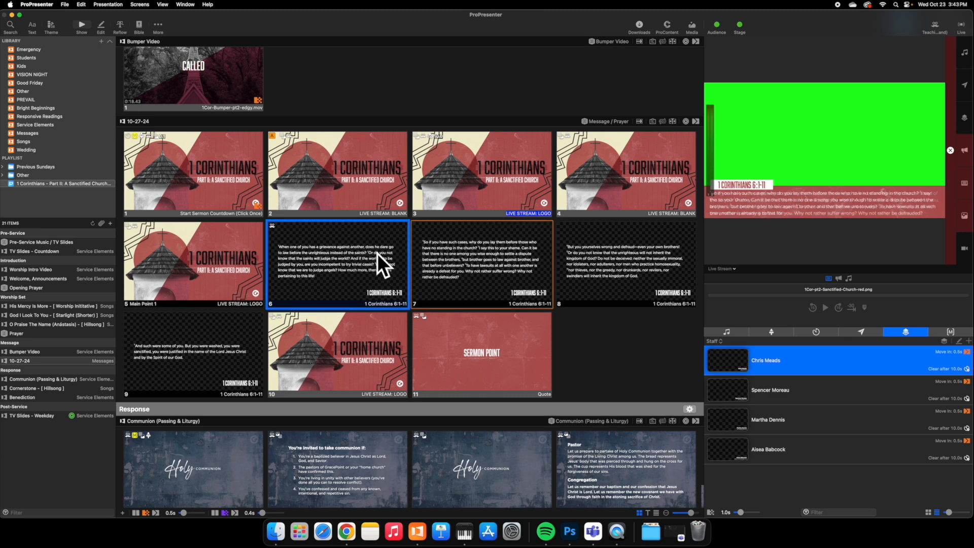
left_click(486, 260, "shift")
left_click(624, 252, "shift")
left_click(228, 350, "shift")
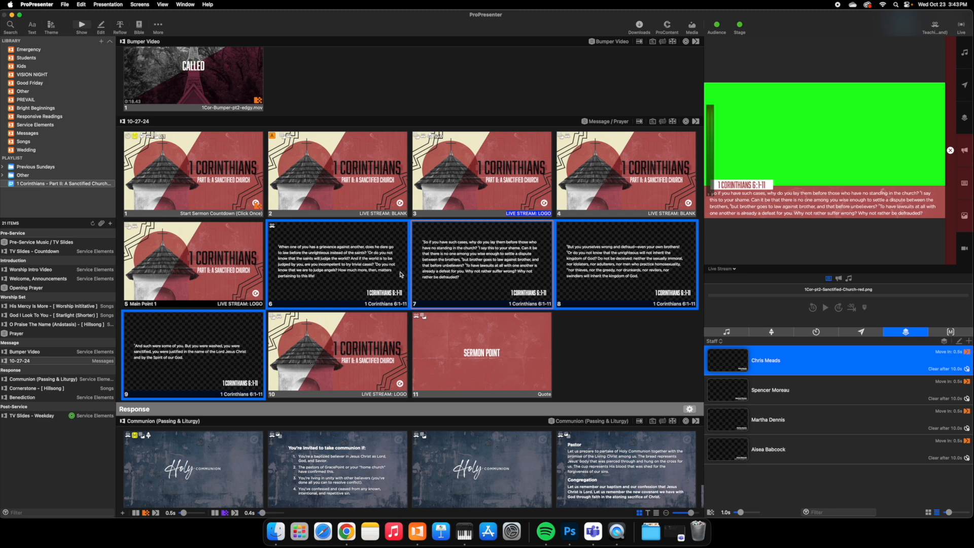
right_click(332, 249)
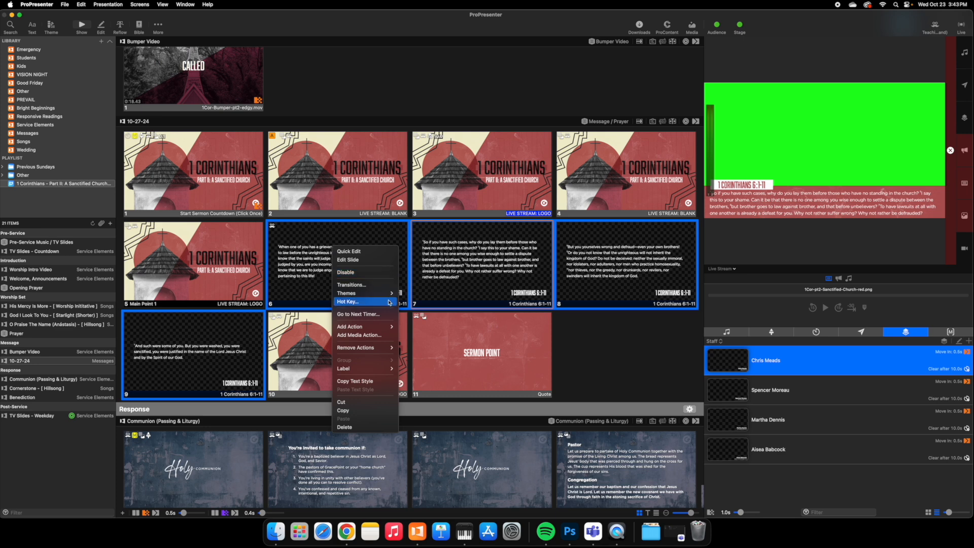
mouse_move(384, 330)
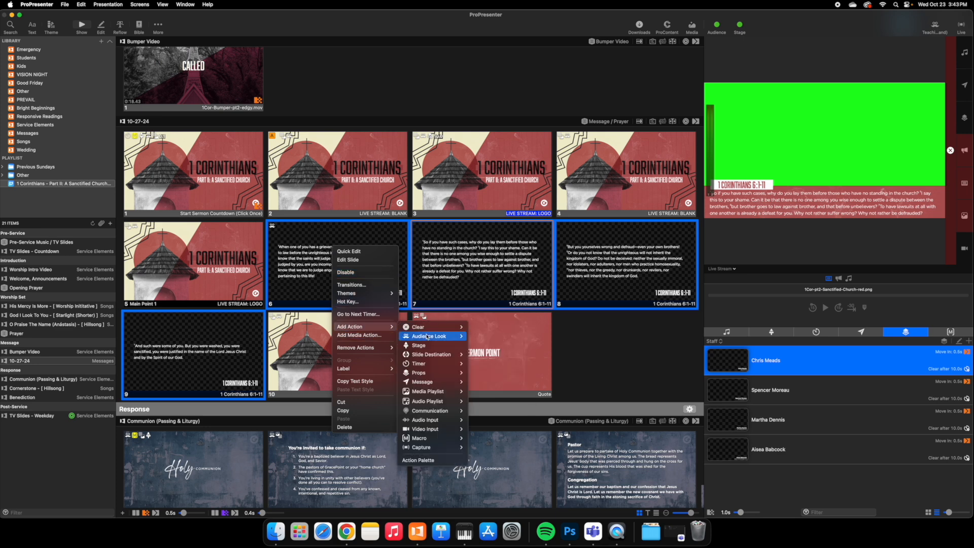
mouse_move(429, 335)
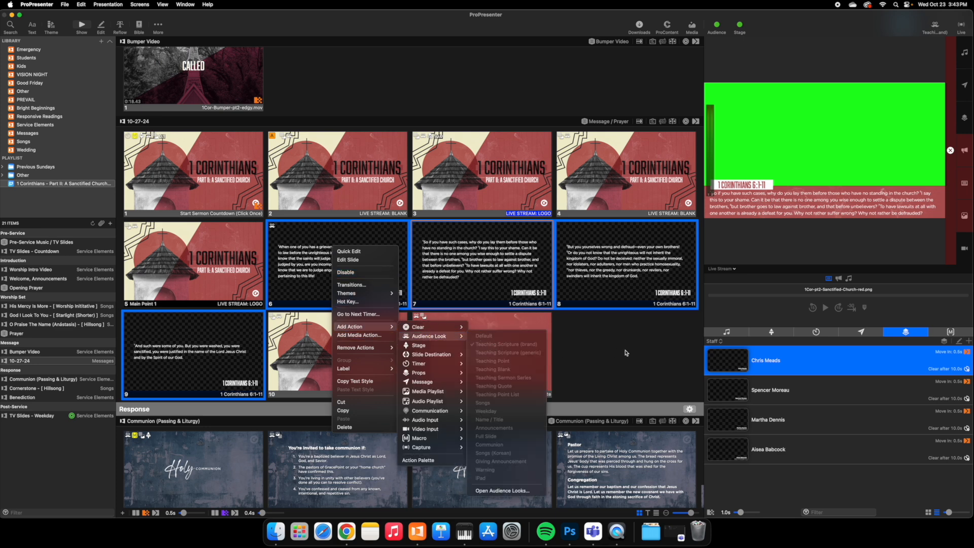
left_click(606, 337)
Add the Audience Look action Teaching Scripture (brand) to scripture slides 7, 8 and 9 together
left_click(489, 278)
left_click(587, 271, "shift")
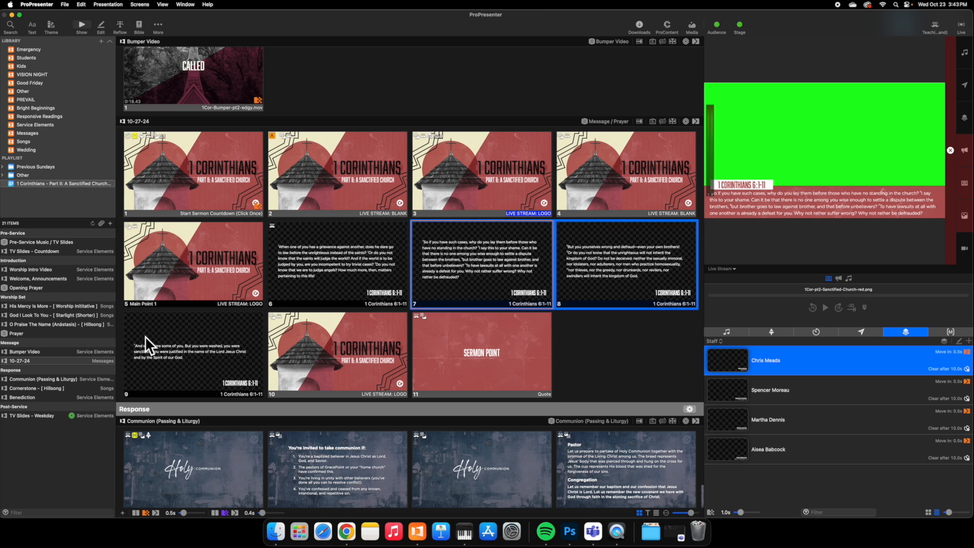
left_click(147, 345, "shift")
right_click(473, 245)
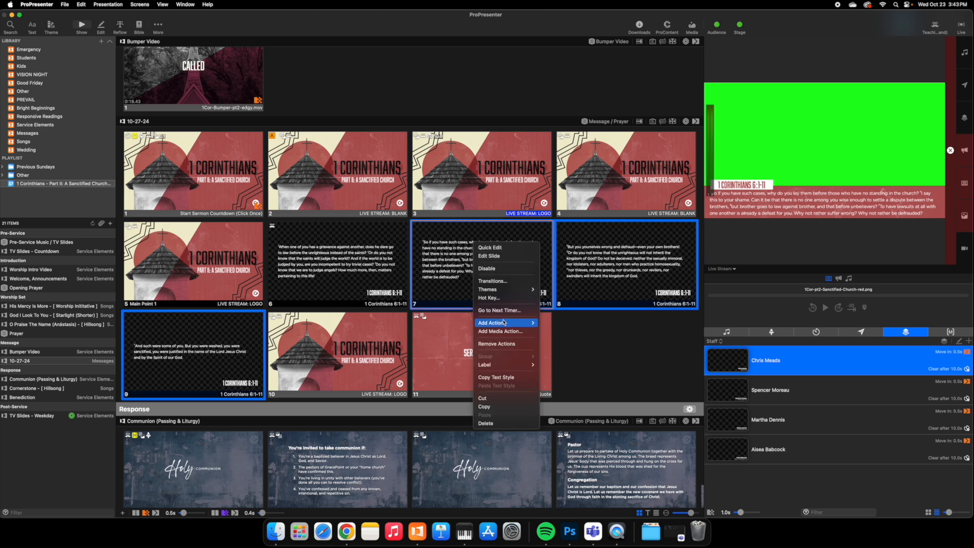
mouse_move(504, 322)
mouse_move(598, 334)
left_click(636, 344)
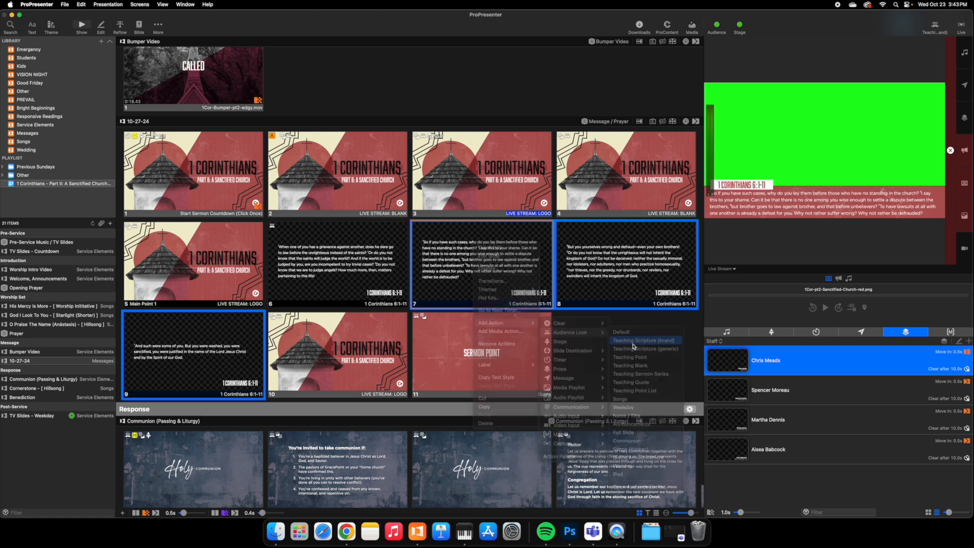
Show scripture slides 6 to 8 and title slide 10 live to check how the Live Stream output changes between looks
left_click(281, 251)
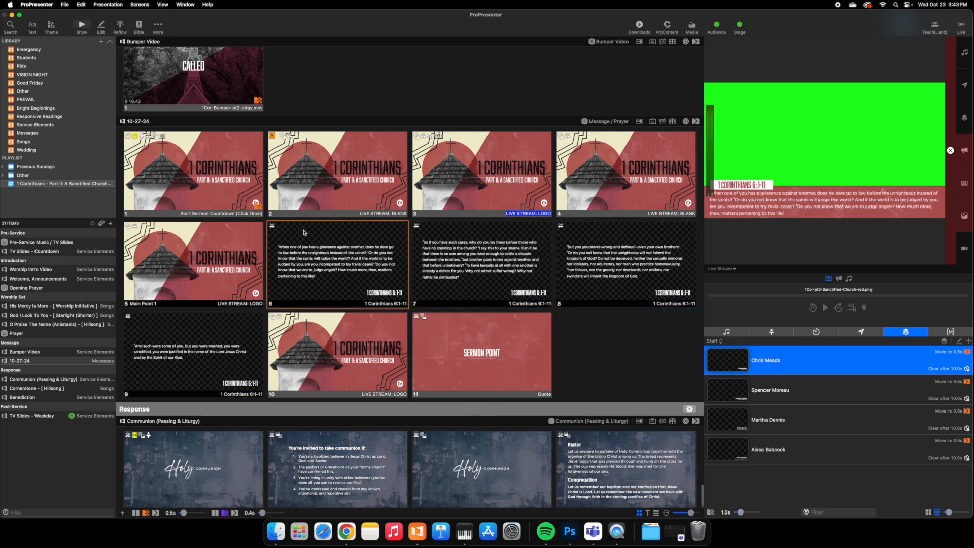
left_click(483, 261)
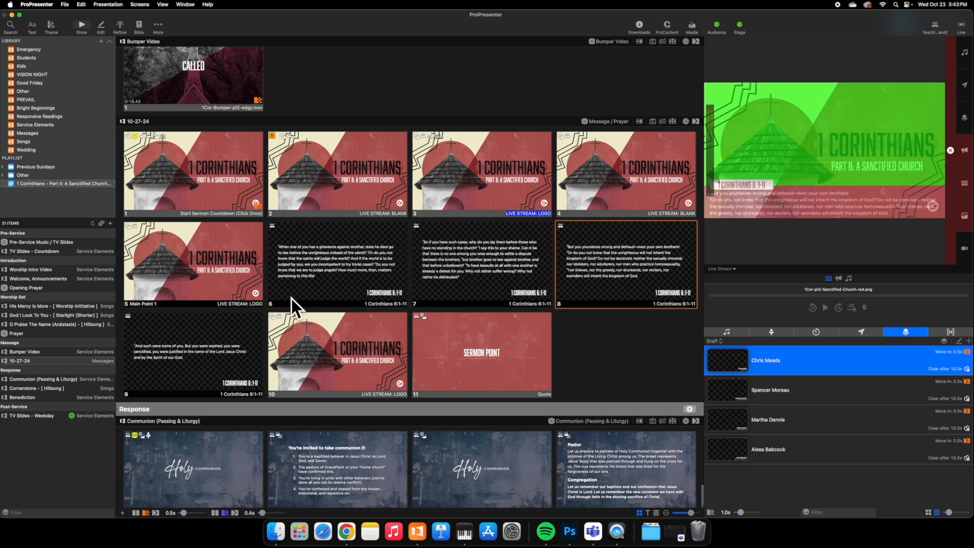
left_click(339, 268)
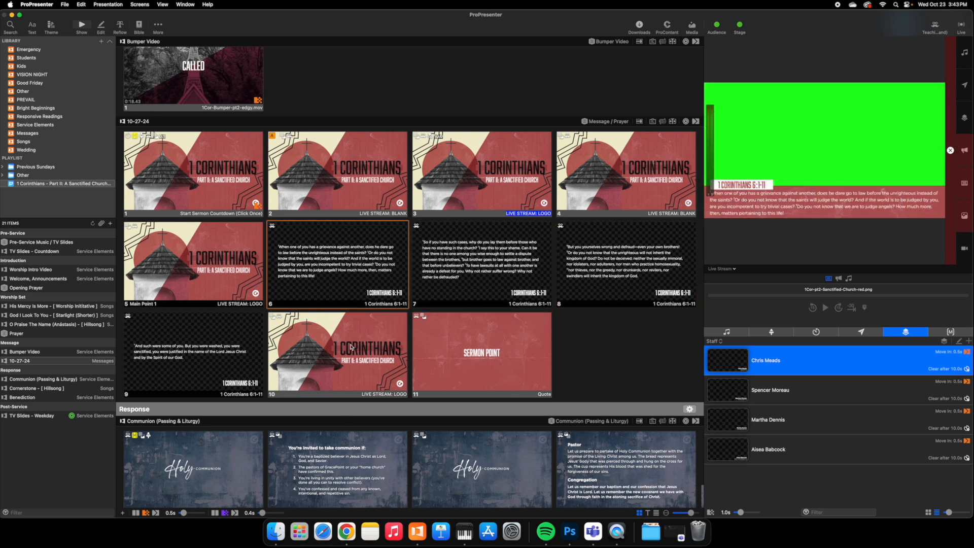
left_click(332, 349)
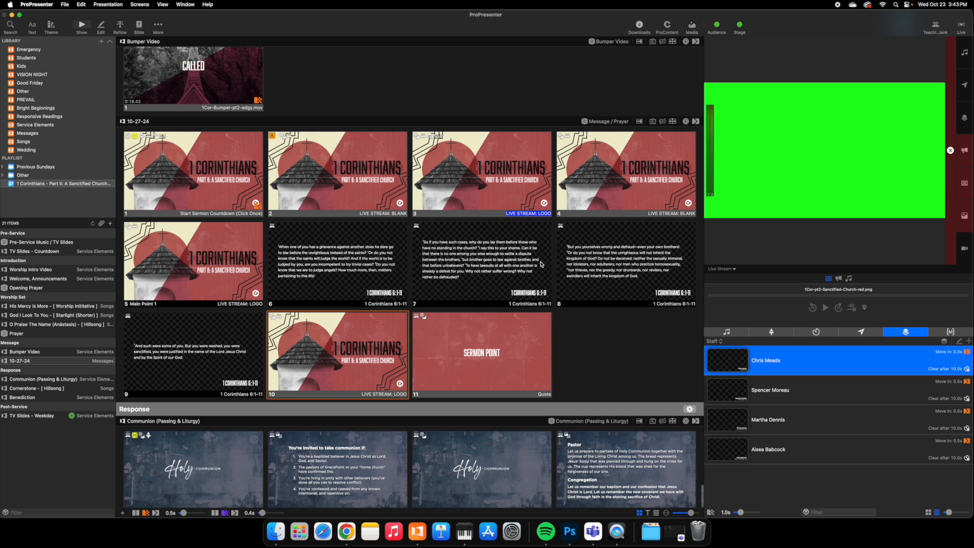
Show slides between 5 and 10 live, jumping from title slide 10 back to scripture slide 9, to test the Live Stream output
left_click(622, 307)
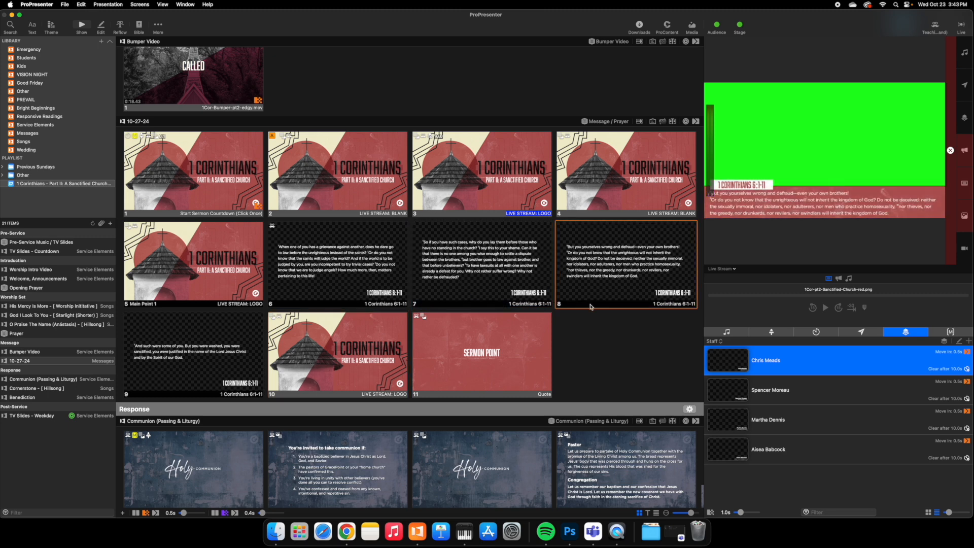
left_click(323, 283)
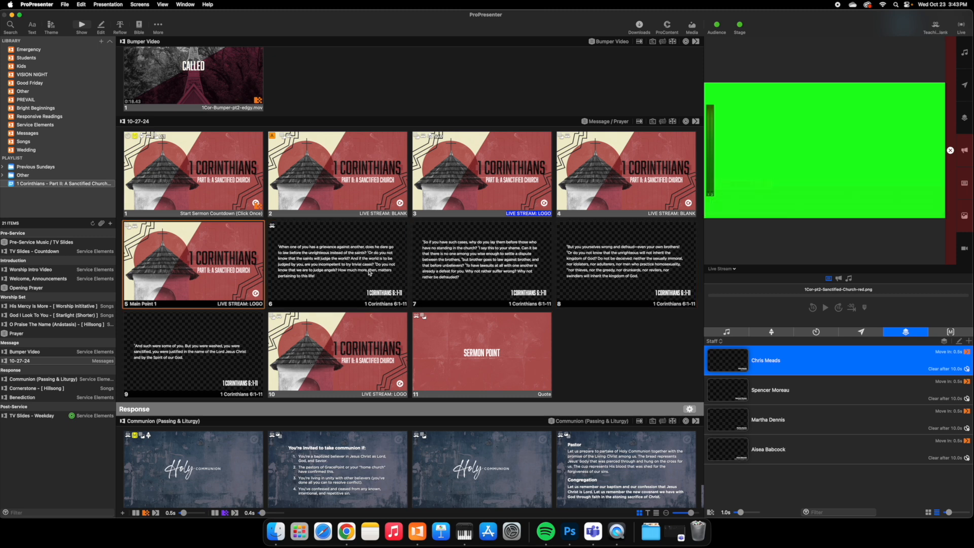
left_click(491, 267)
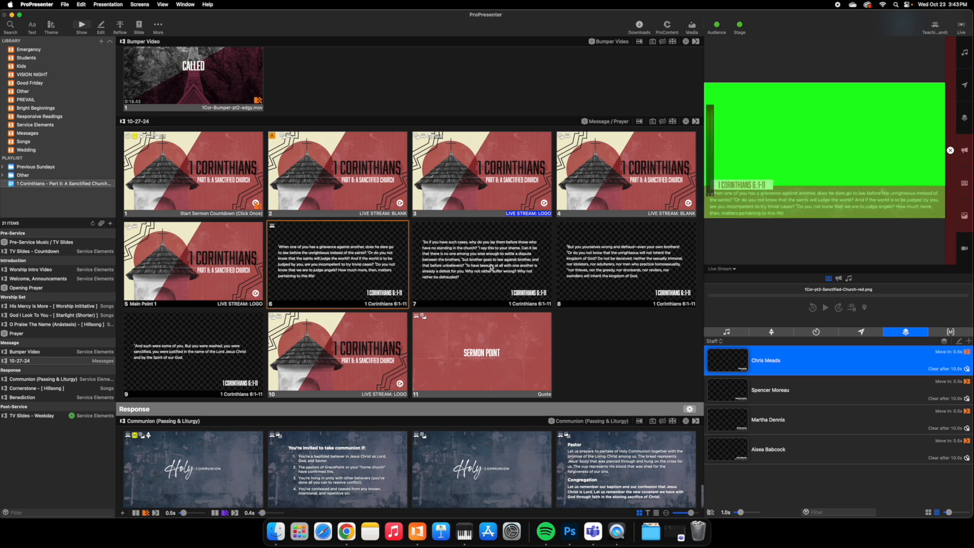
left_click(604, 259)
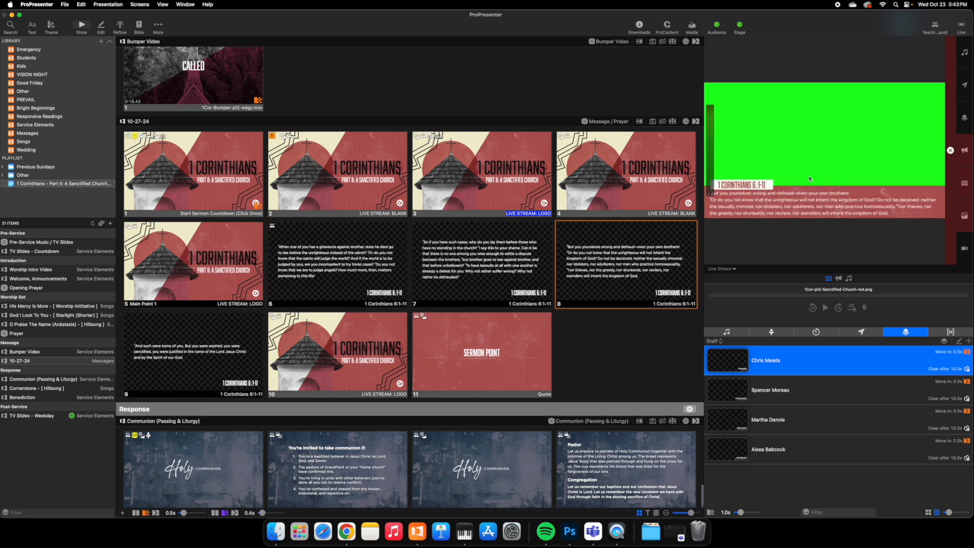
left_click(228, 337)
left_click(294, 338)
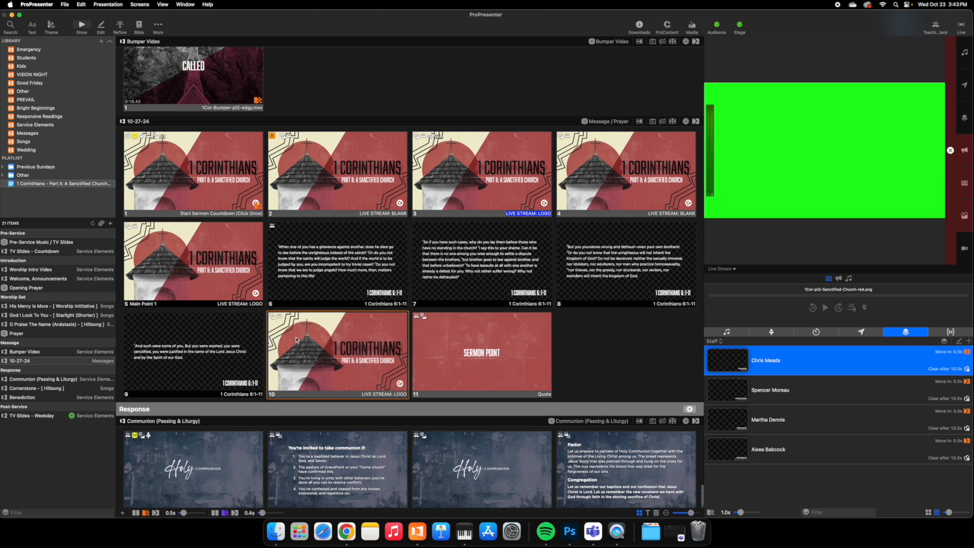
left_click(178, 351)
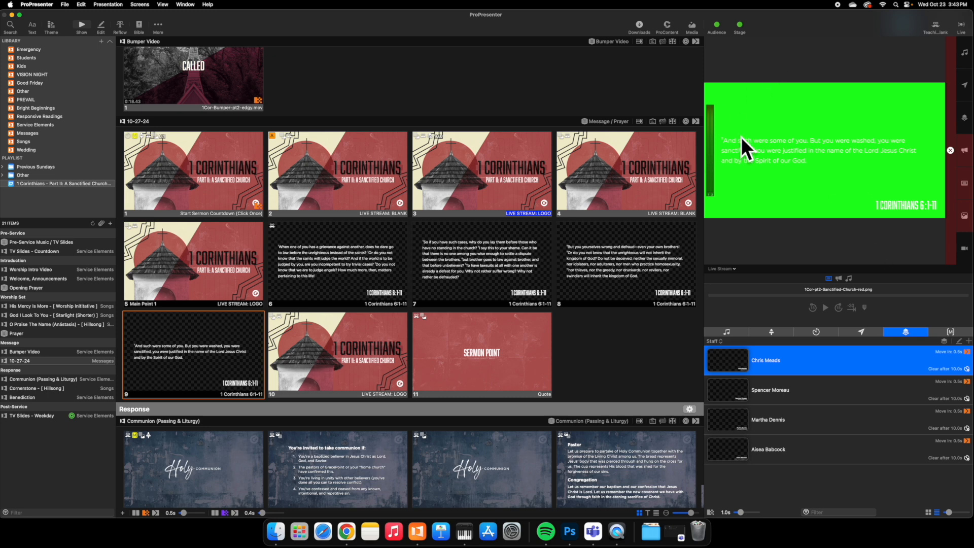
Select scripture slides 7, 8 and 9 and give them the Audience Look action Teaching Scripture (brand)
left_click(517, 247, "super")
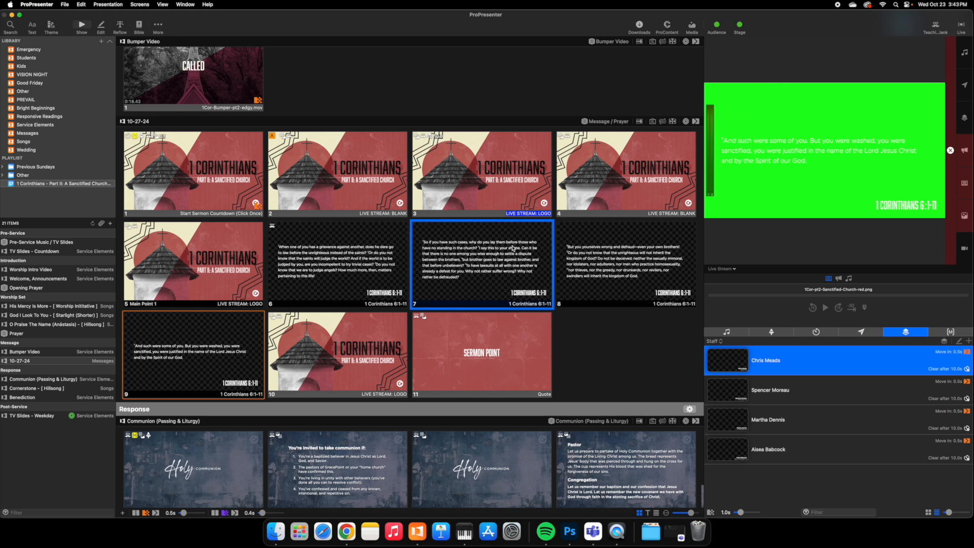
left_click(640, 269, "super")
left_click(218, 368, "super")
right_click(189, 353)
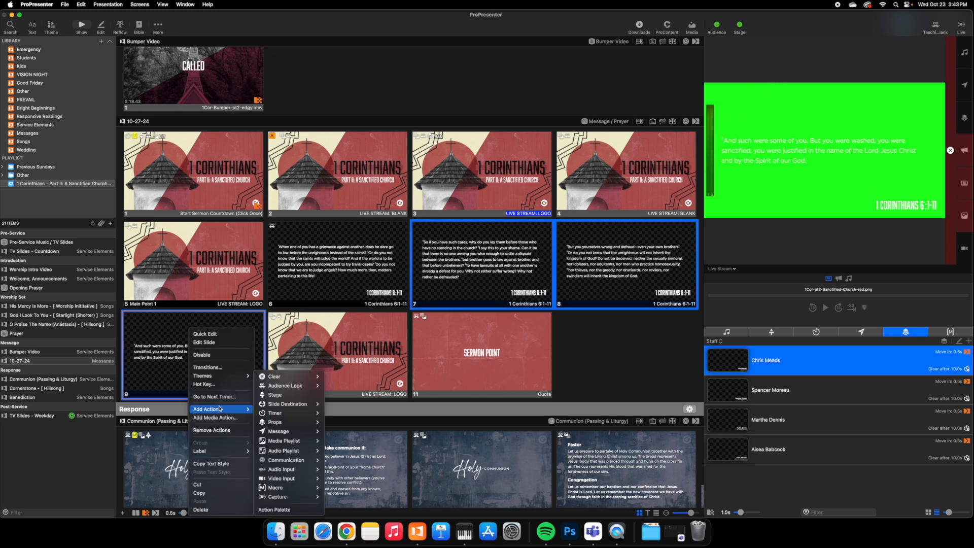
mouse_move(223, 409)
mouse_move(285, 385)
left_click(349, 363)
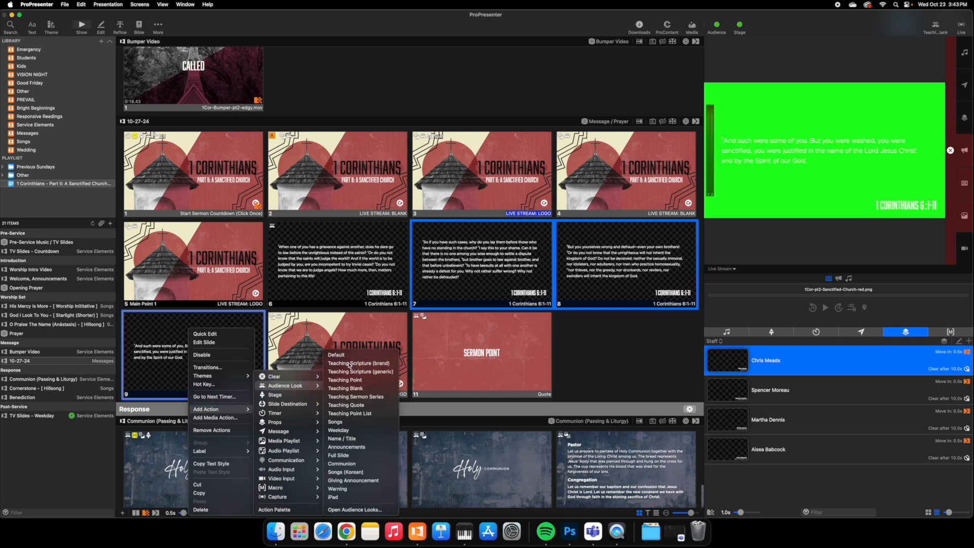
left_click(621, 364)
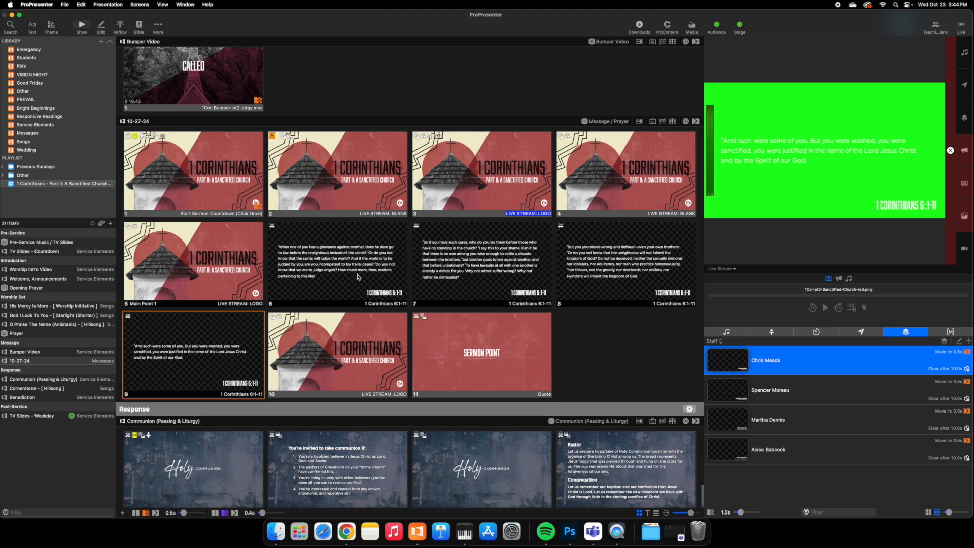
Switch the output preview to Projector and show slides 5 to 9 live to check the scripture against the background
left_click(731, 270)
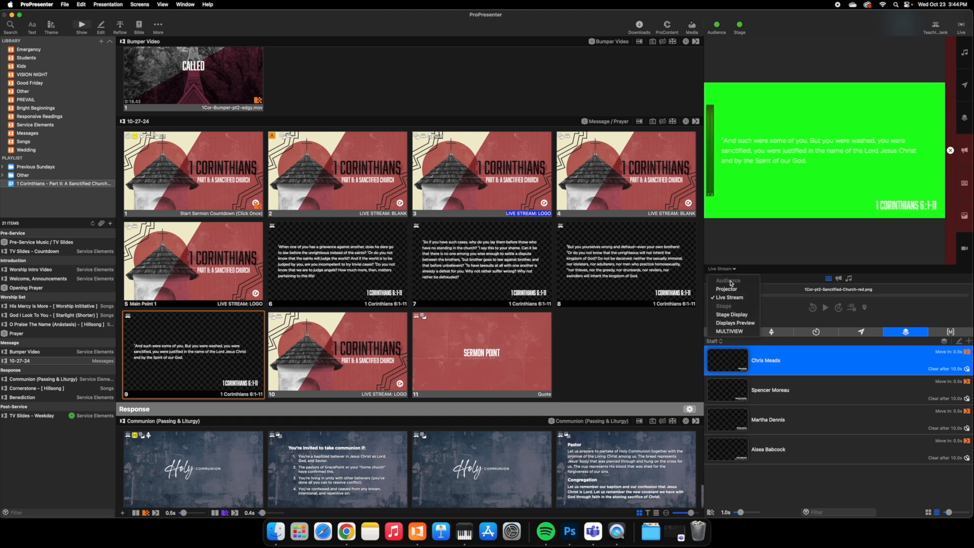
left_click(730, 289)
left_click(217, 262)
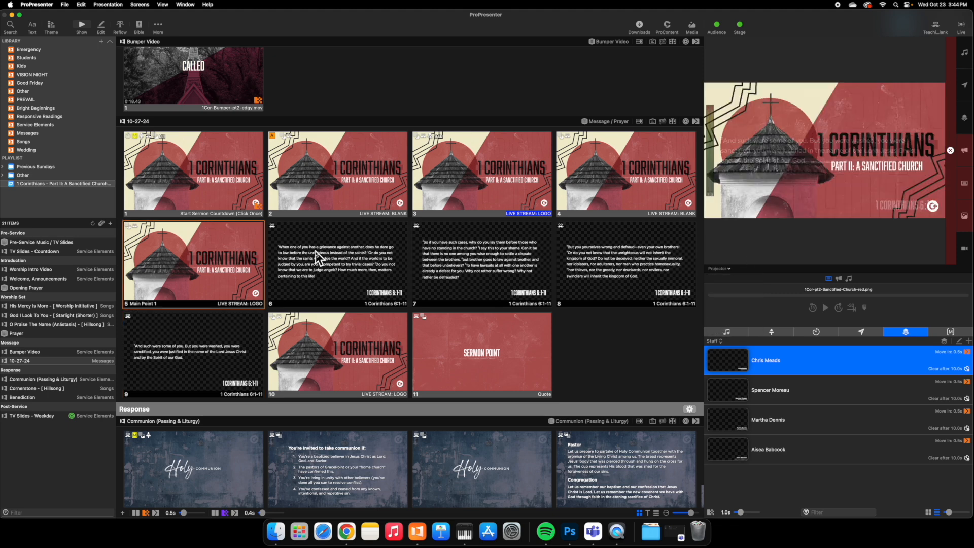
left_click(319, 256)
left_click(482, 264)
left_click(569, 273)
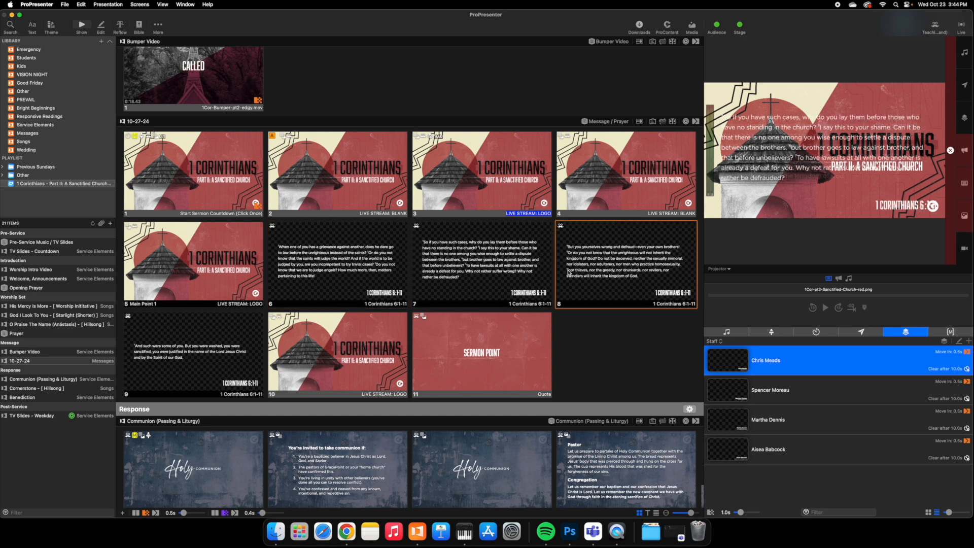
left_click(211, 374)
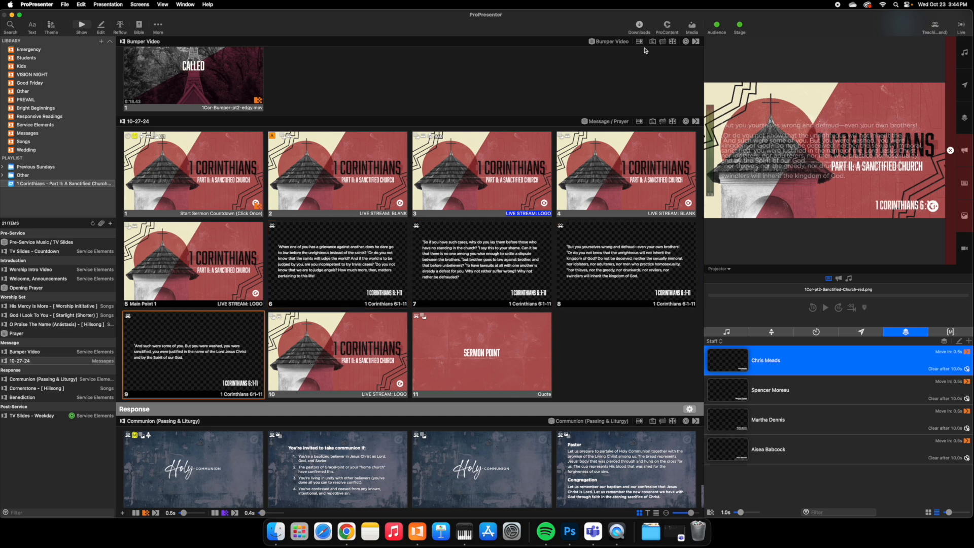
Switch the output preview to MULTIVIEW and narrow the preview area to widen the slide area
left_click(717, 269)
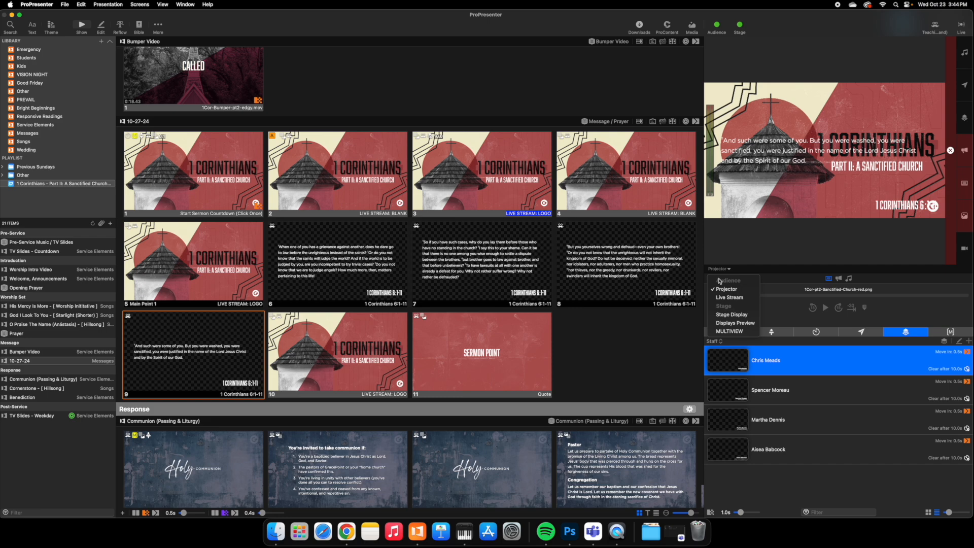
left_click(724, 331)
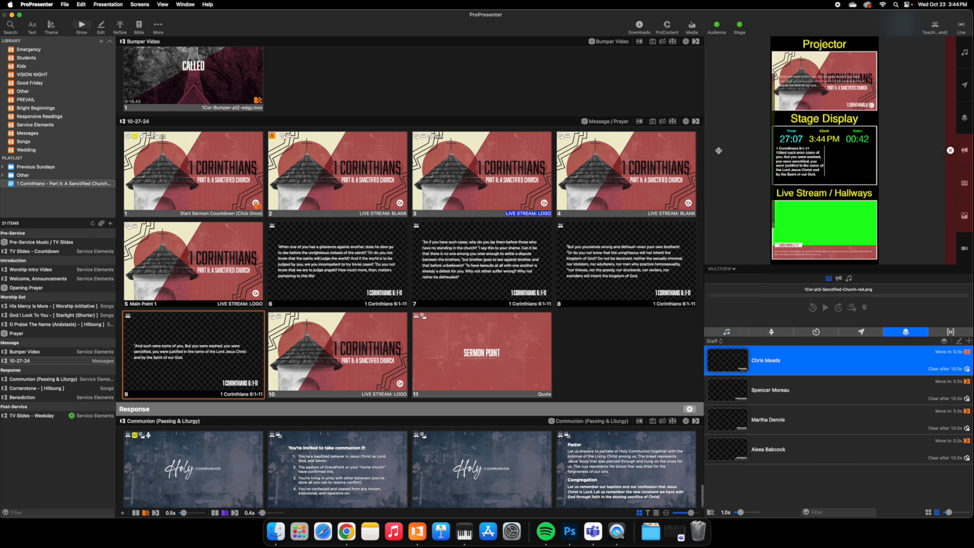
left_click_drag(704, 140, 832, 139)
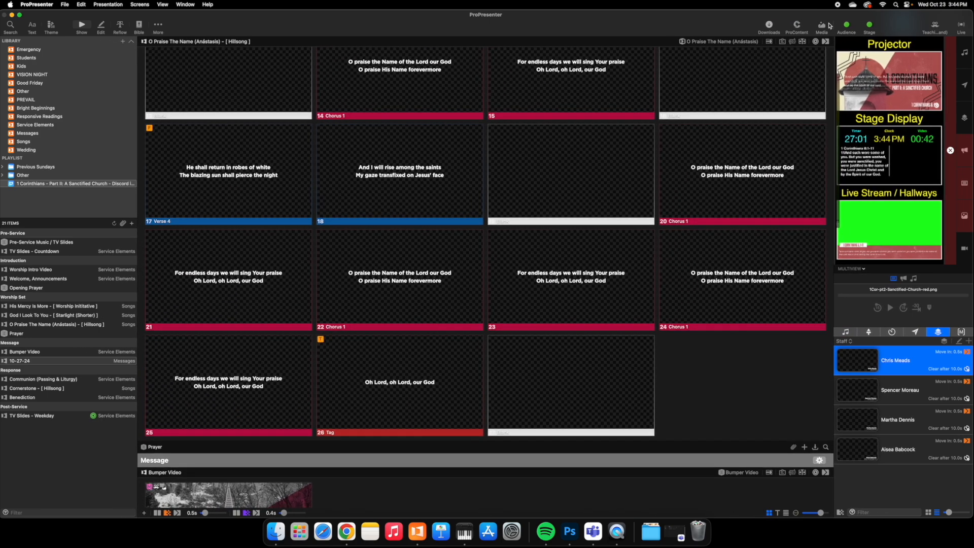
Open the 1Corinthians-Part-II media playlist, collapse the Moving Backgrounds folder, and return to the 10-27-24 presentation's slides
left_click(820, 26)
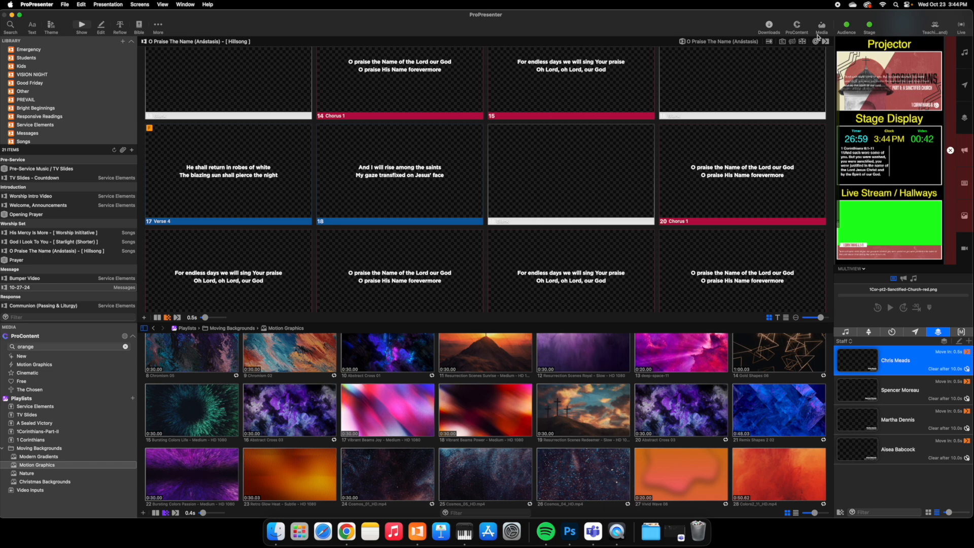
left_click(21, 432)
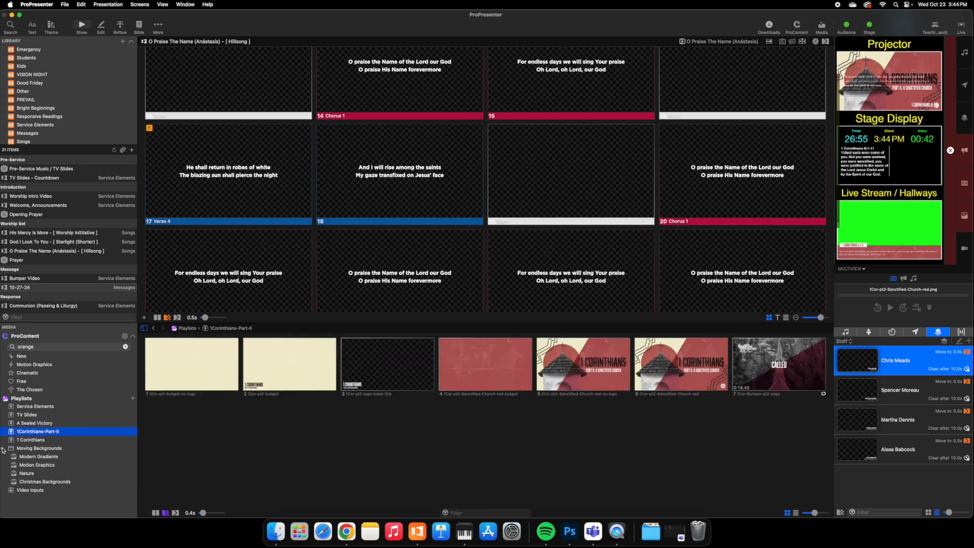
left_click(3, 449)
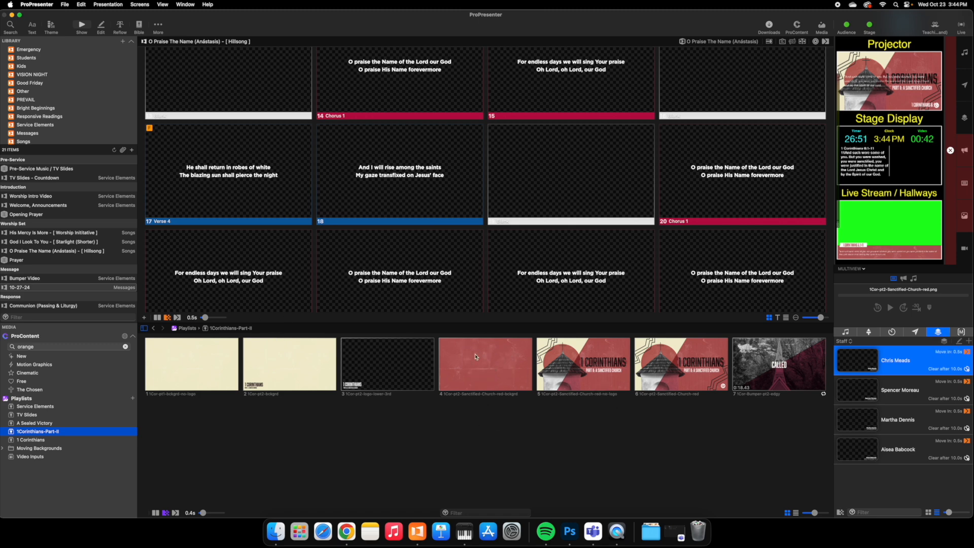
scroll(296, 174, "up", 6)
scroll(296, 174, "up", 3)
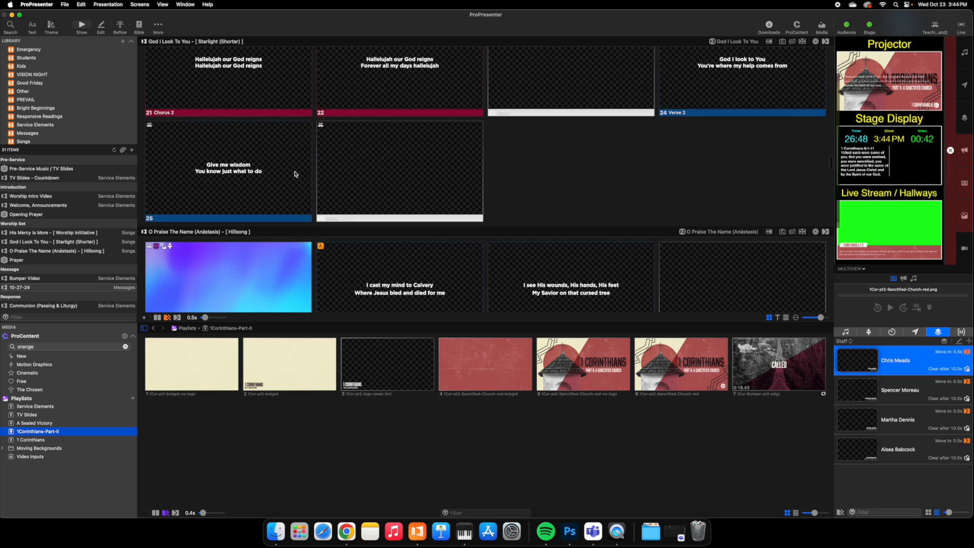
left_click(9, 287)
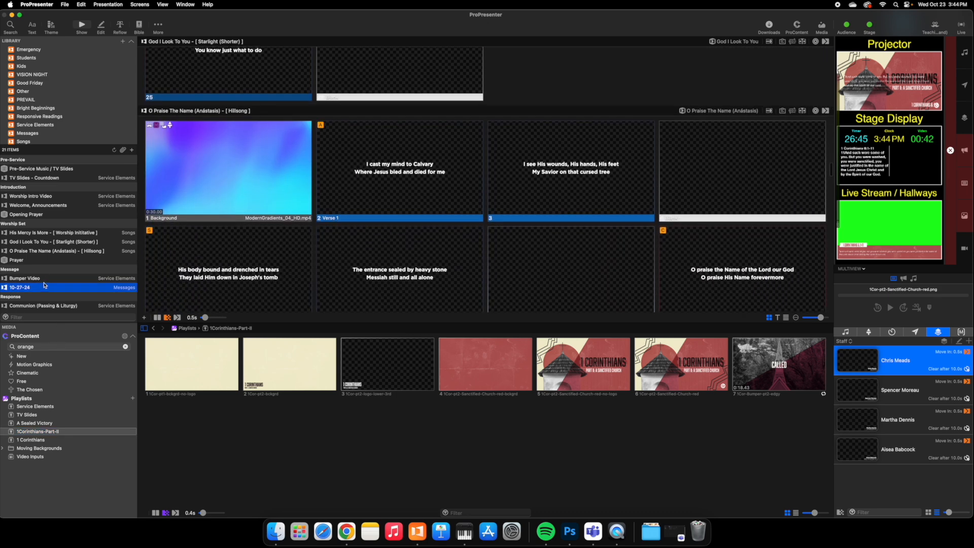
scroll(490, 195, "down", 2)
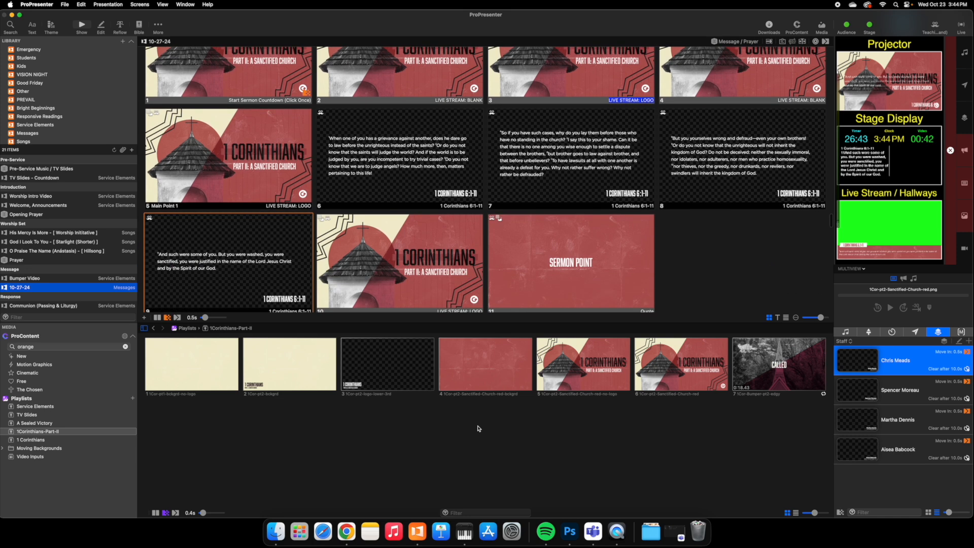
Add the plain red background 1Cor-pt2-Sanctified-Church-red-bckgrd to scripture slides 6 and 7
left_click_drag(484, 370, 425, 194)
left_click_drag(488, 384, 539, 142)
left_click_drag(494, 388, 474, 379)
Show slides 5 to 10 live and go back to scripture slide 9 to compare slides with and without the red background
left_click(274, 164)
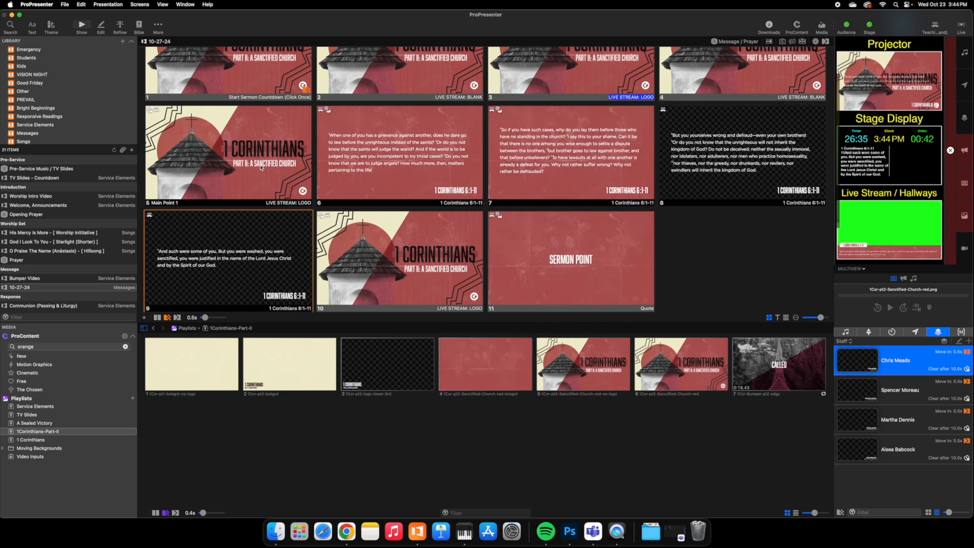
left_click(418, 158)
left_click(558, 159)
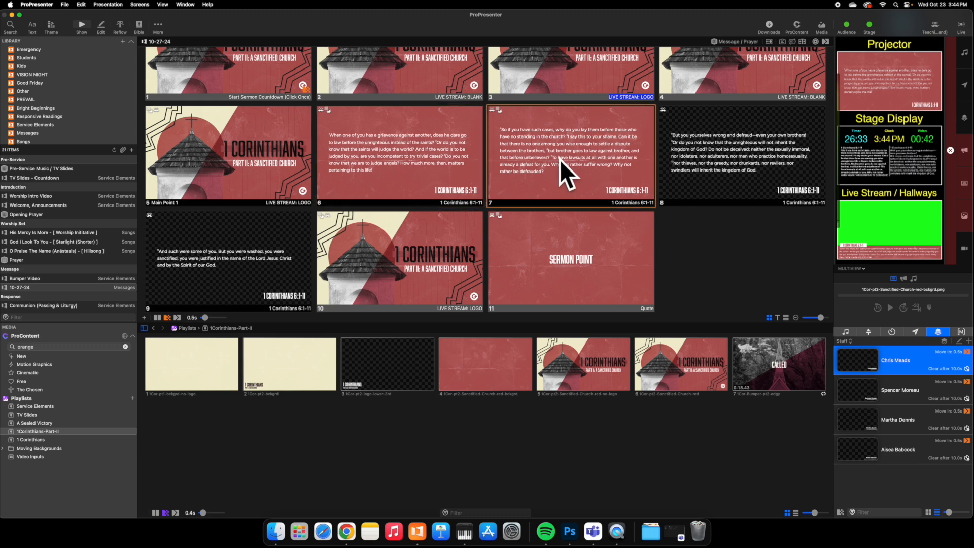
left_click(731, 152)
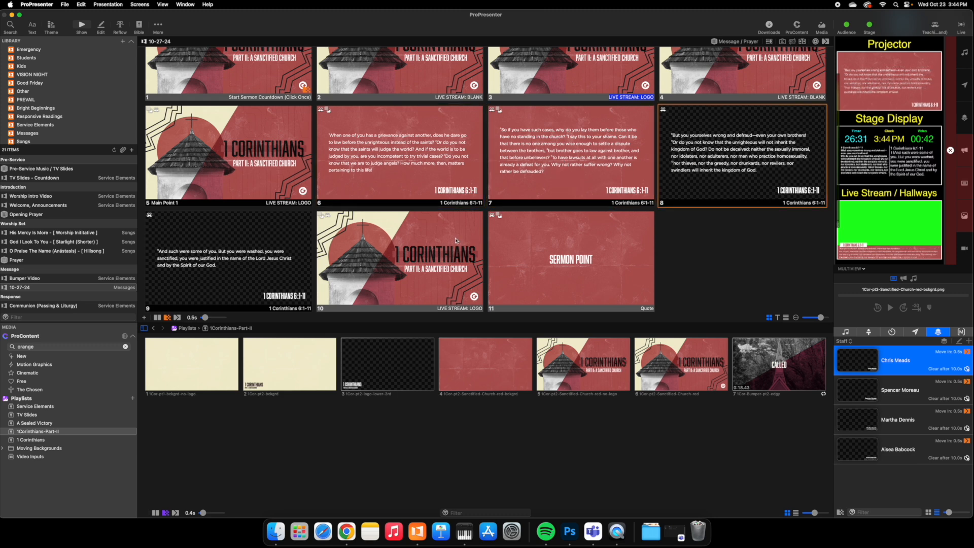
left_click(392, 252)
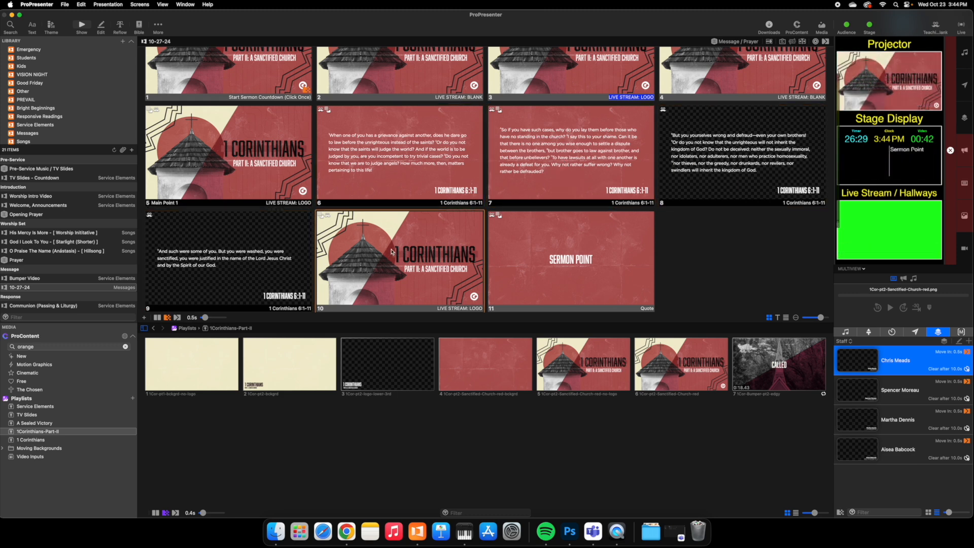
left_click(232, 266)
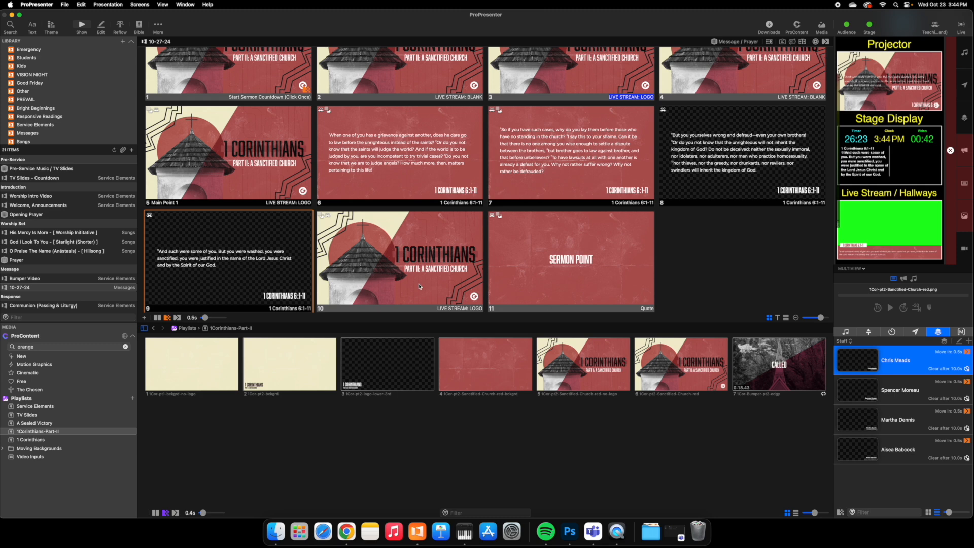
Add the plain red 1Cor-pt2 background to scripture slides 9 and 8, and show the scripture slides and title slide 10 live
left_click_drag(494, 386, 284, 295)
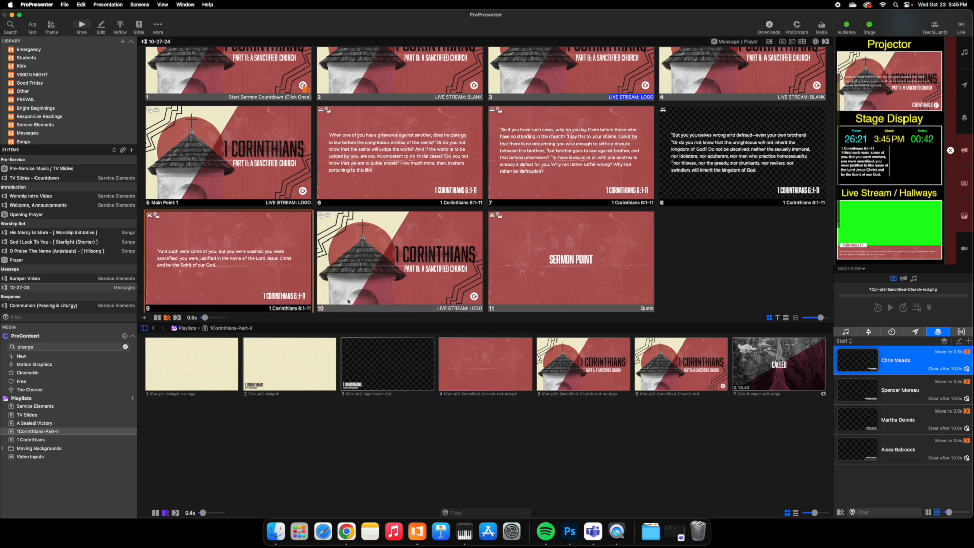
left_click_drag(479, 380, 738, 141)
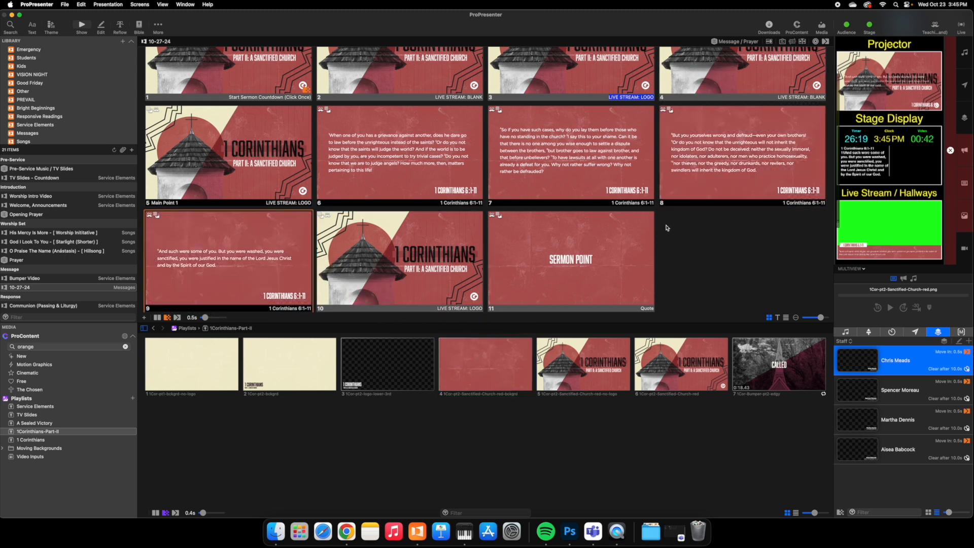
left_click(571, 152)
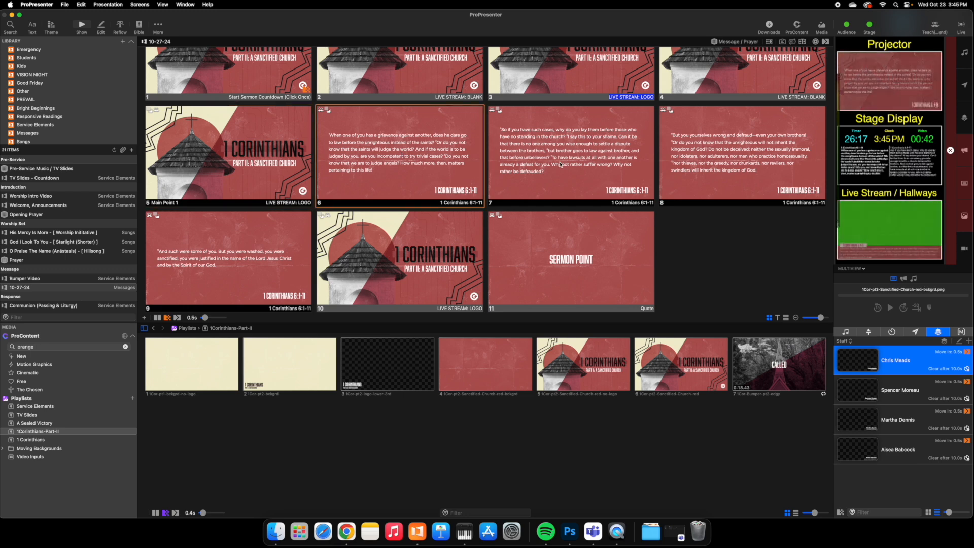
left_click(669, 176)
left_click(228, 259)
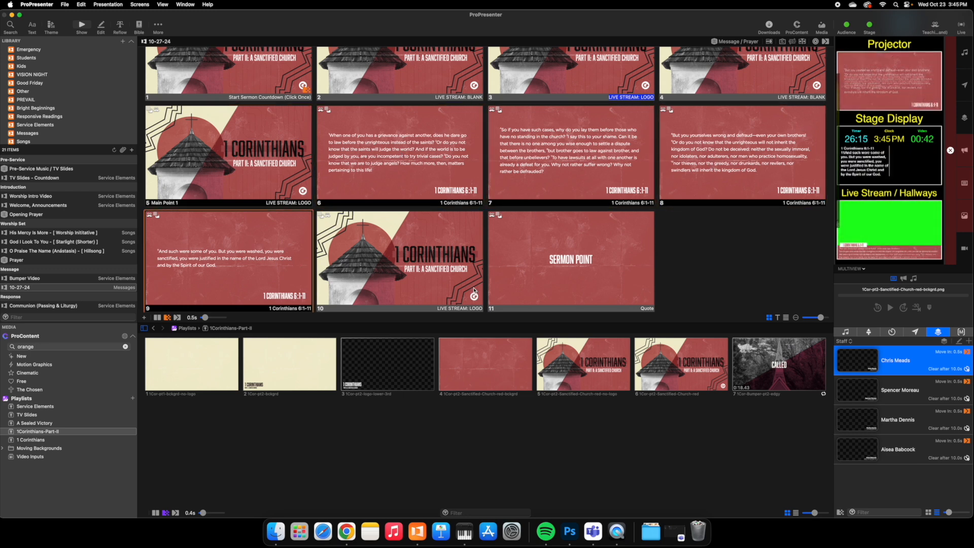
left_click(408, 261)
Enlarge the slide area above the media bin, and show scripture slide 9 and title slide 10 live to compare the outputs
scroll(409, 261, "down", 2)
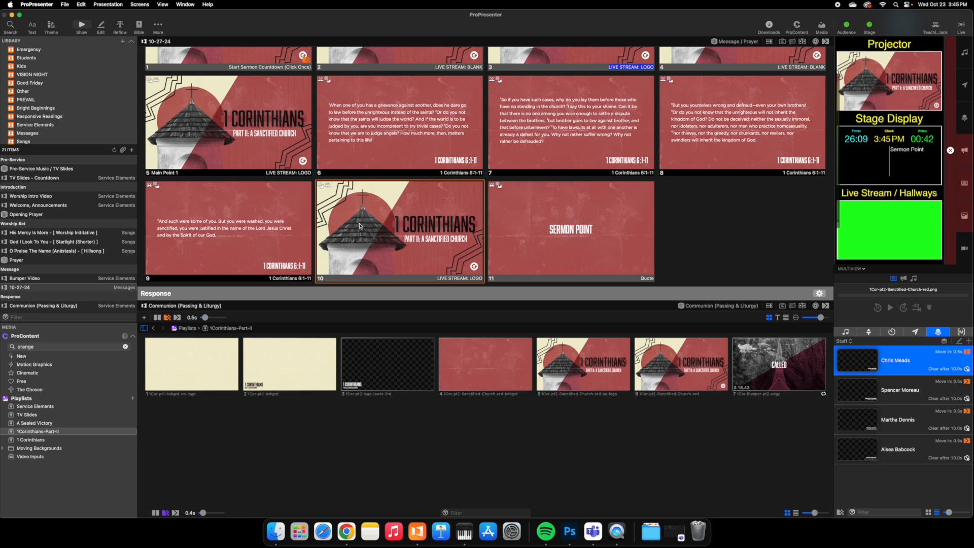
scroll(410, 270, "up", 2)
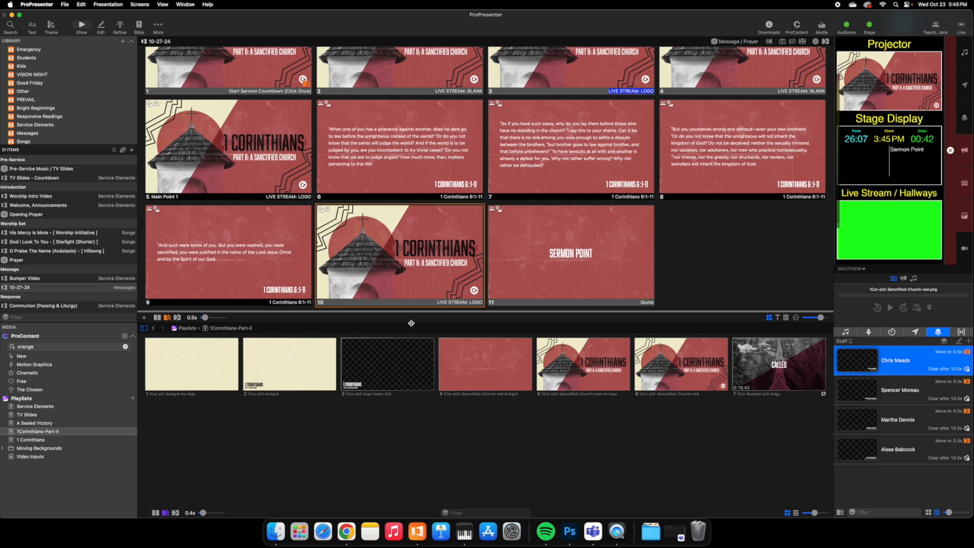
scroll(404, 310, "up", 2)
scroll(402, 307, "up", 2)
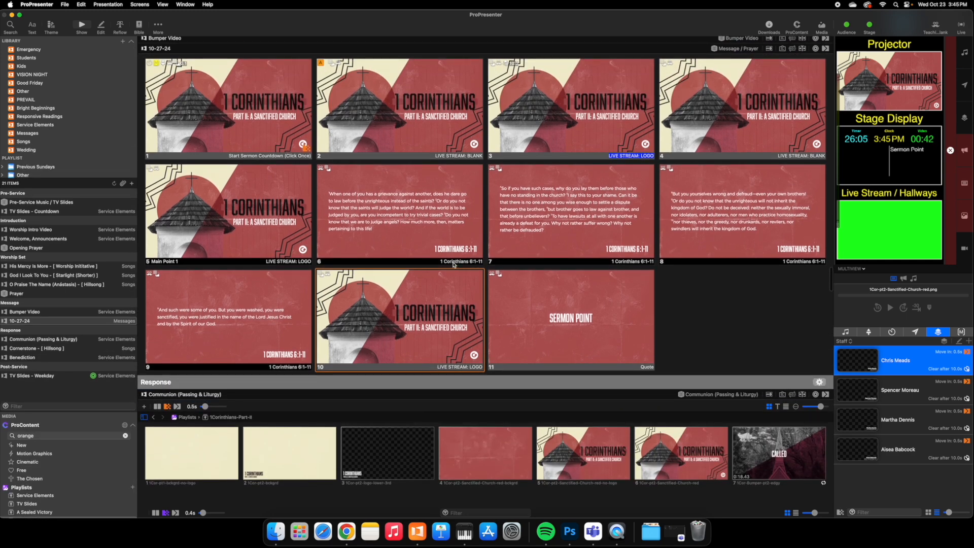
left_click(300, 341)
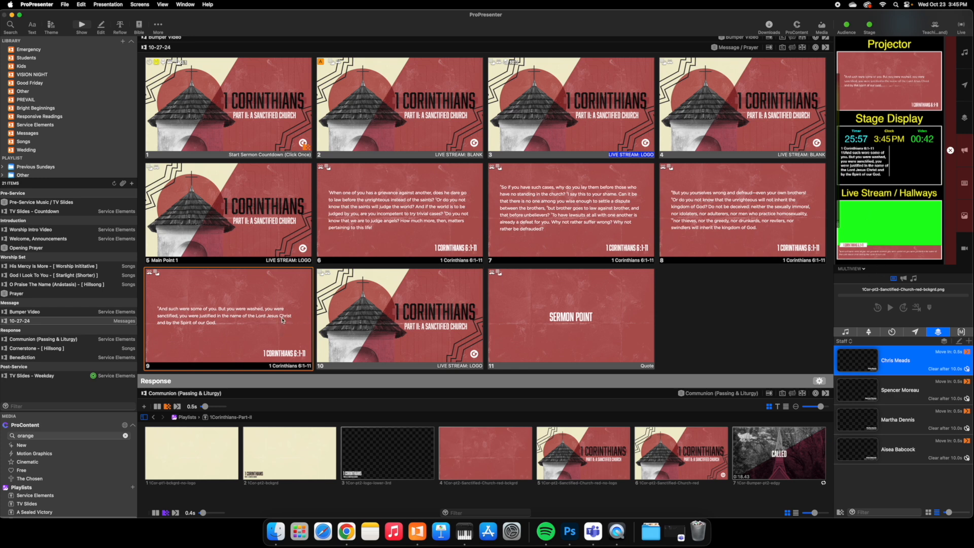
left_click(385, 320)
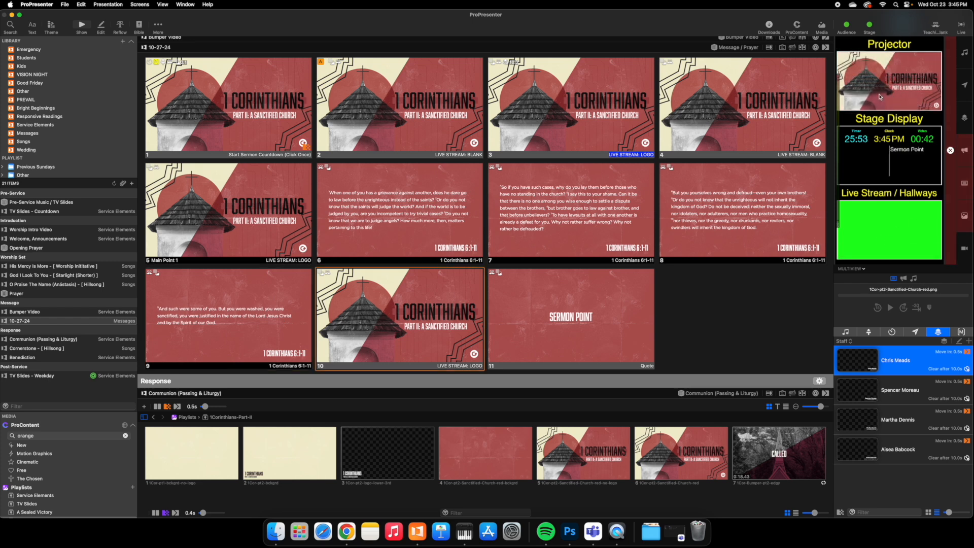
Paste a copy of title slide 10 after the Sermon Point slide 11 and show the copy live
left_click(355, 336)
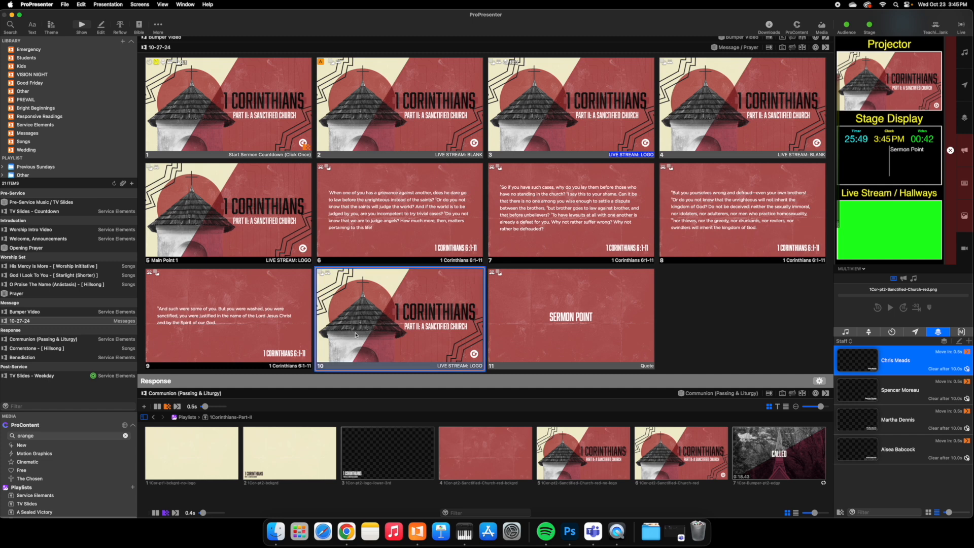
left_click(613, 350)
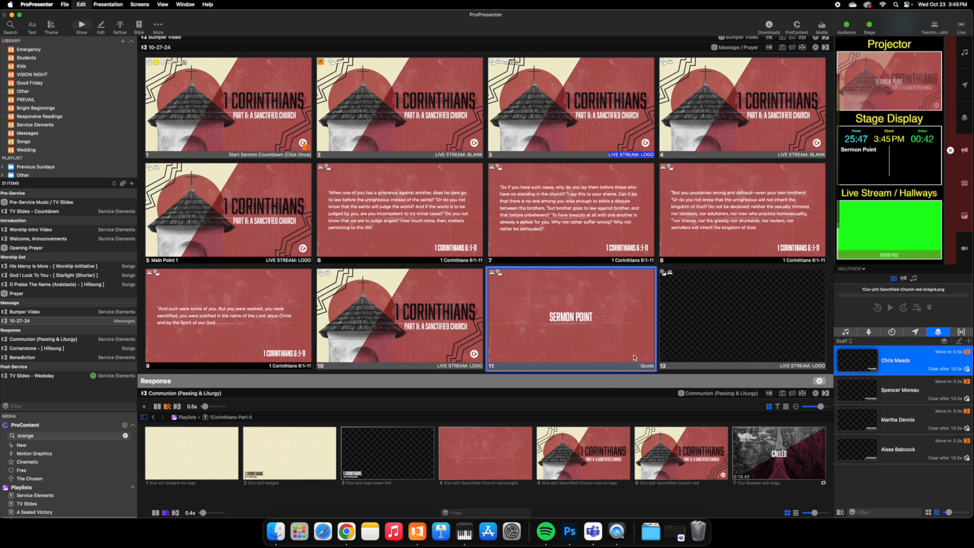
key("super+v")
left_click(757, 311)
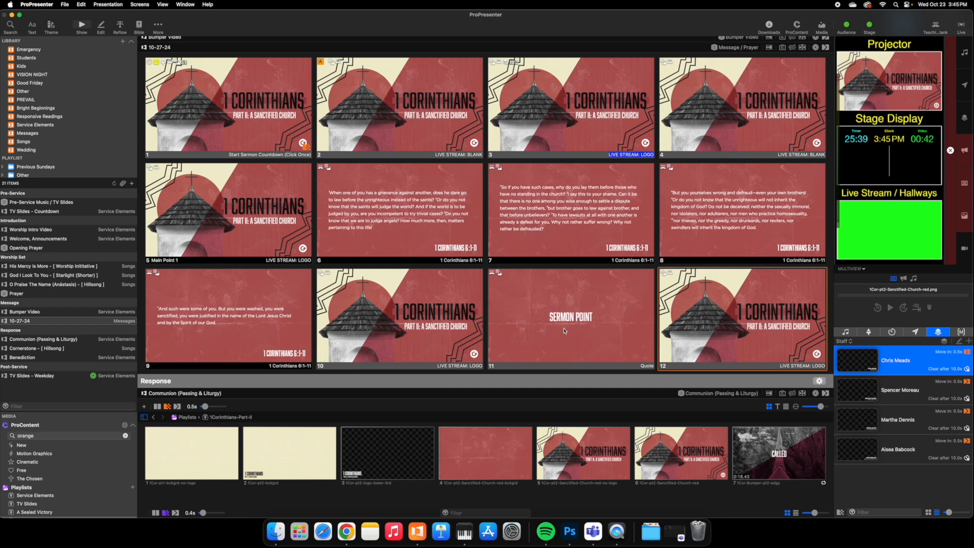
Show the Sermon Point slide 11 live and duplicate it
left_click(581, 330)
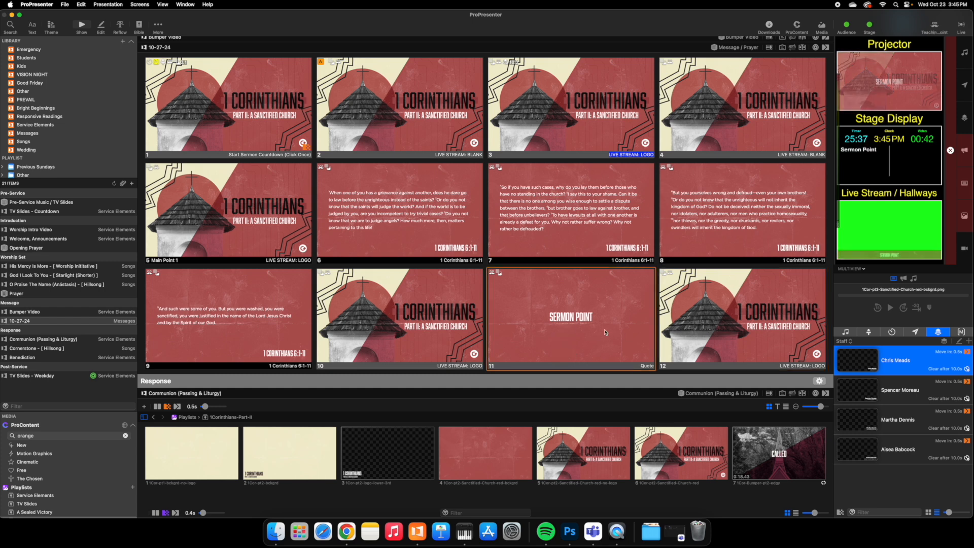
left_click(567, 288)
key("cmd+d")
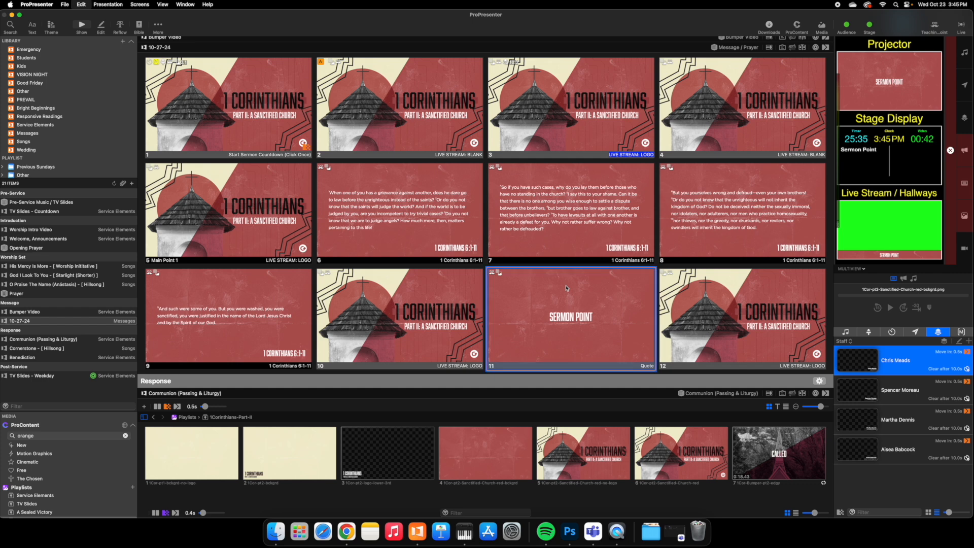
Replace the text of the duplicated Sermon Point slide 12 with "If the point is super long and it breaks the line"
right_click(717, 306)
left_click(739, 310)
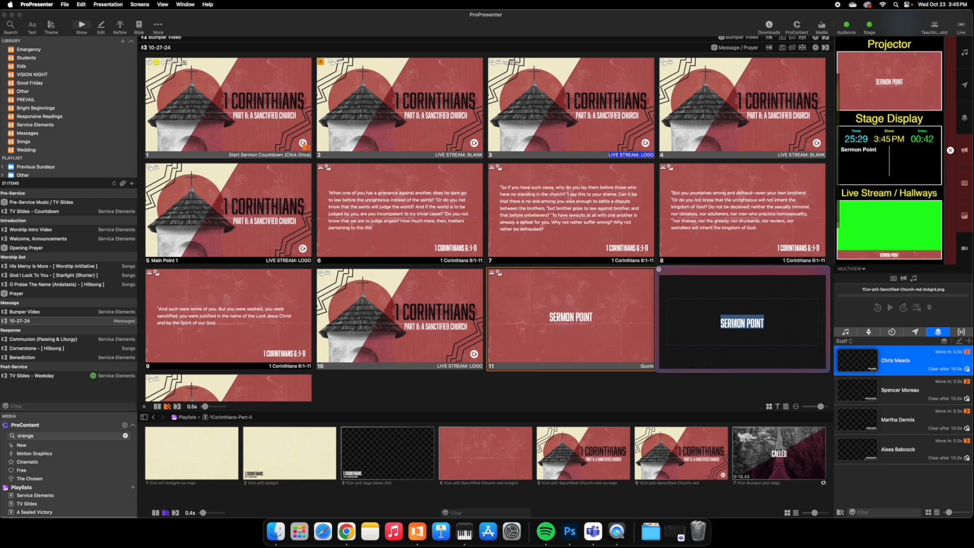
type("IF THE POINT IS SU")
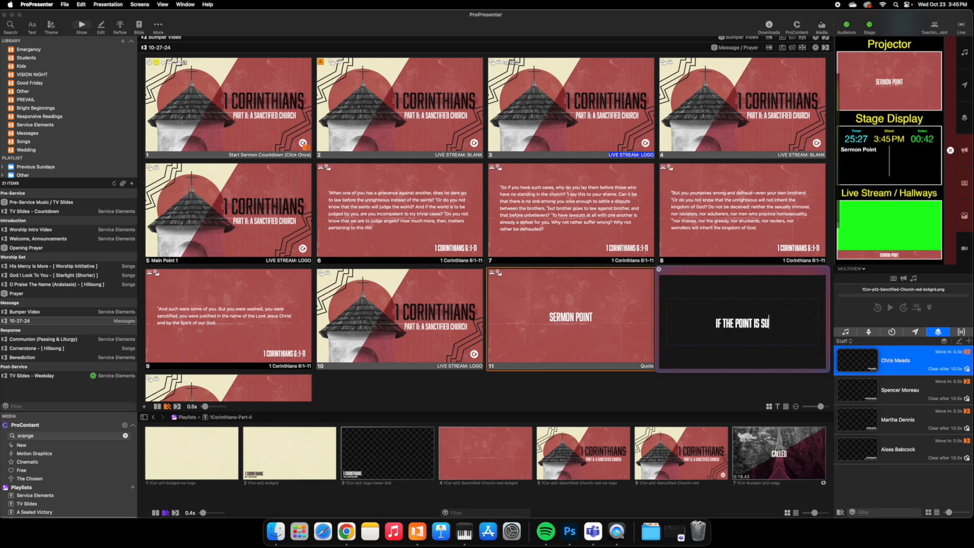
type("PER LONG AND IT BREAK")
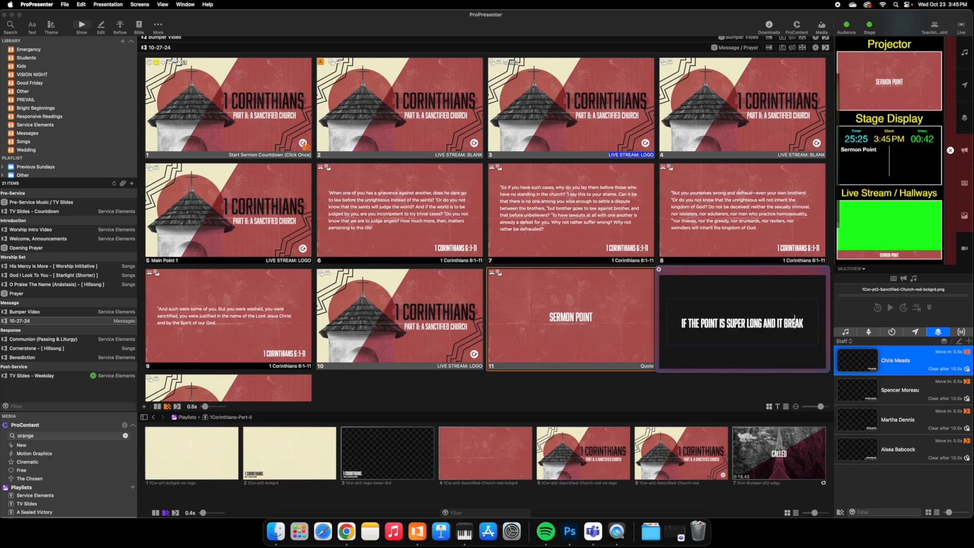
type("S THE LINE.")
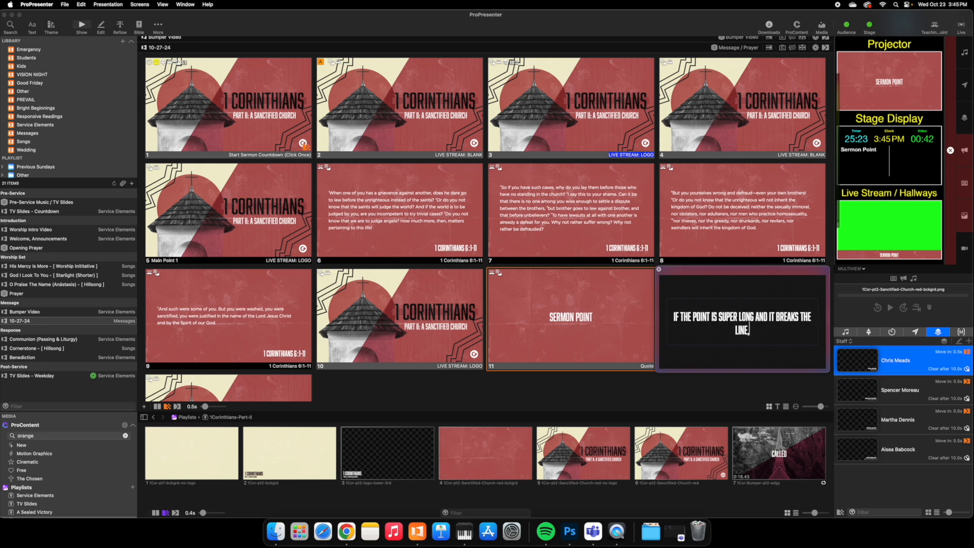
left_click(659, 269)
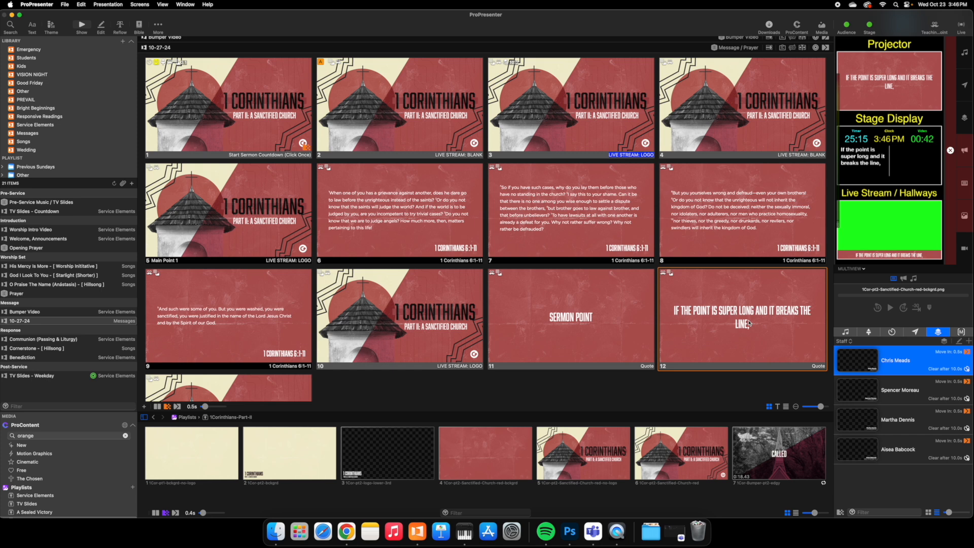
Insert a line break before "and it breaks the line" in the text of slide 12
scroll(749, 323, "up", 1)
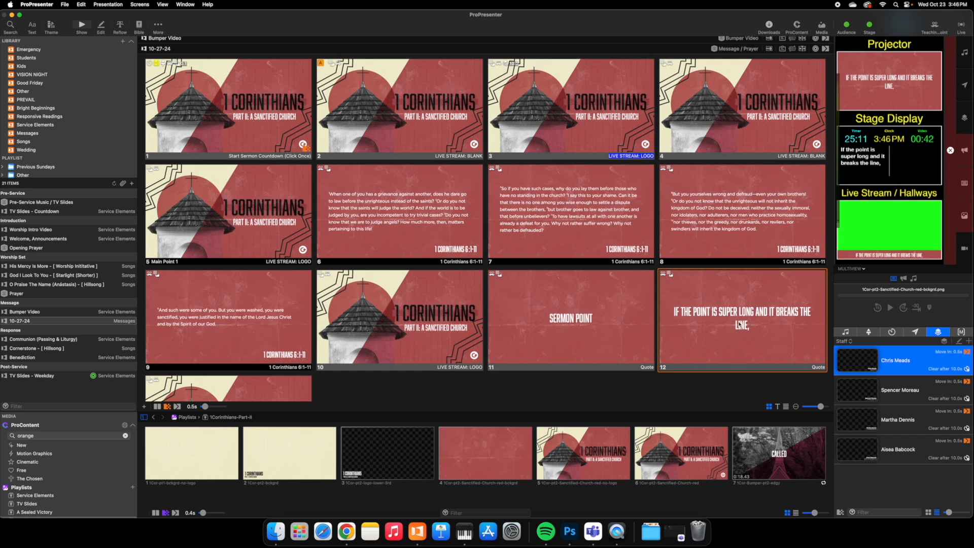
right_click(740, 323)
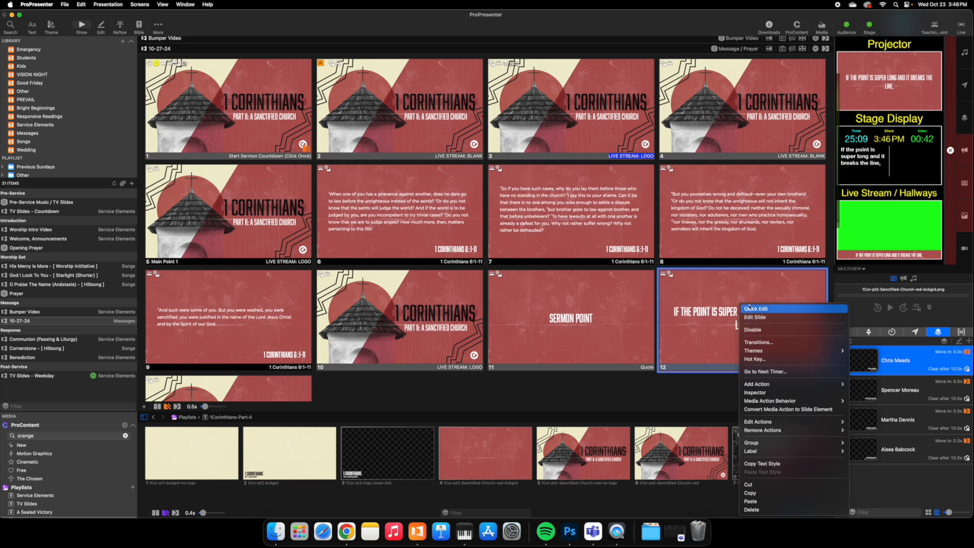
left_click(751, 308)
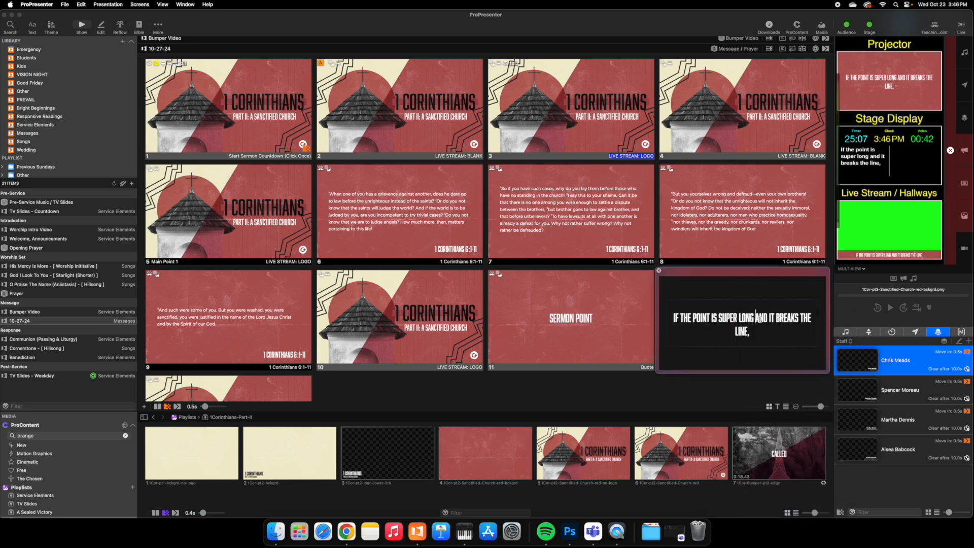
key("Return")
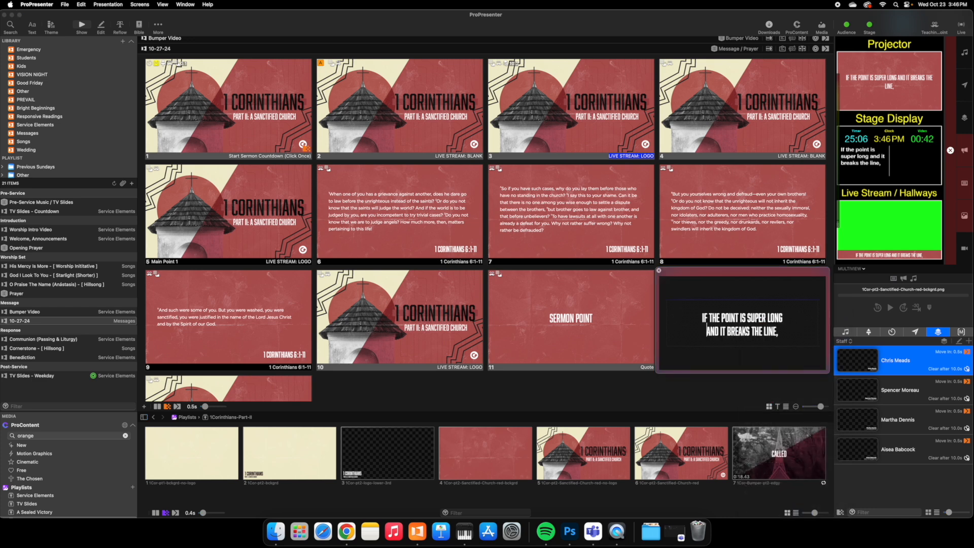
left_click(659, 270)
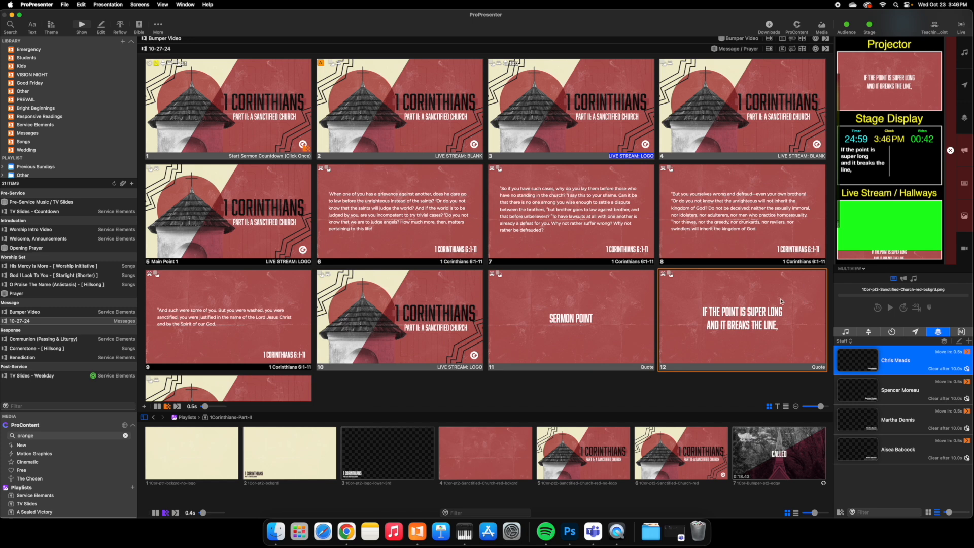
Remove the manual line break from slide 12's text, keeping a space between "long" and "and"
right_click(737, 319)
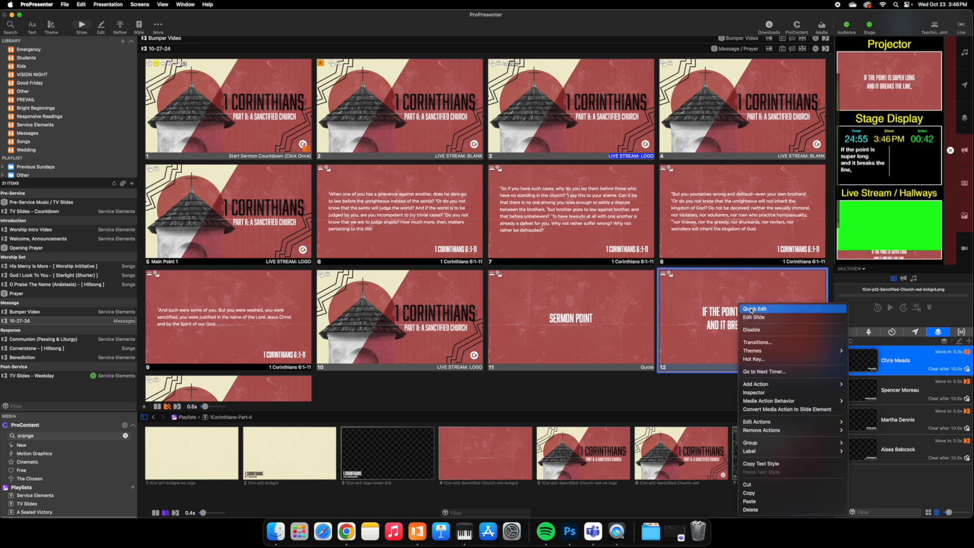
left_click(752, 311)
left_click(705, 331)
key("BackSpace")
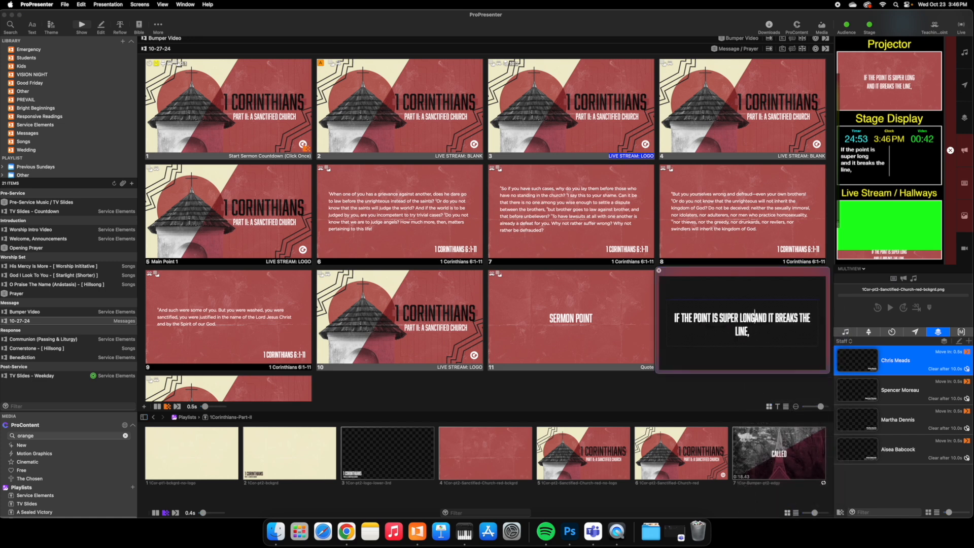
left_click(658, 270)
Narrow slide 12's text box to about 973 wide, centre it horizontally on the slide in the slide editor, and show the slide live
right_click(723, 303)
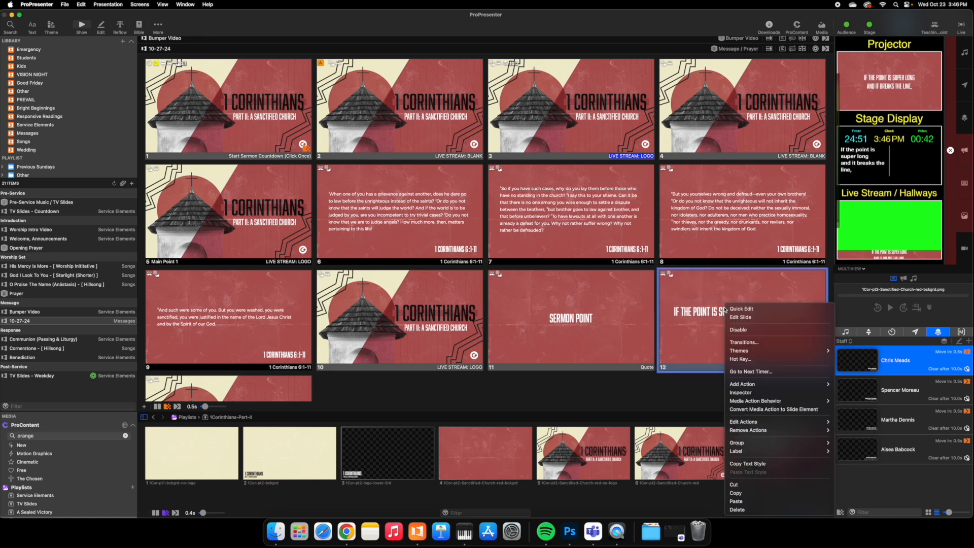
left_click(738, 314)
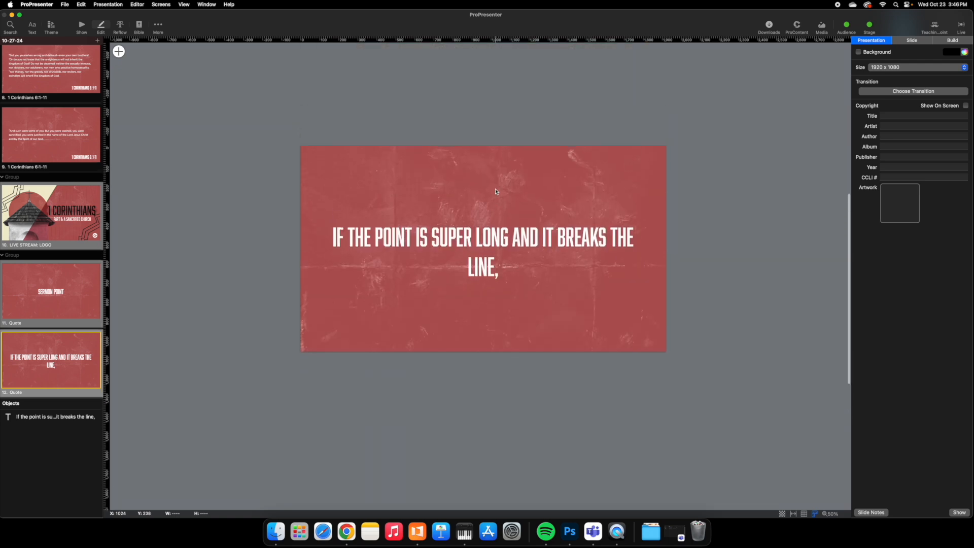
left_click(508, 243)
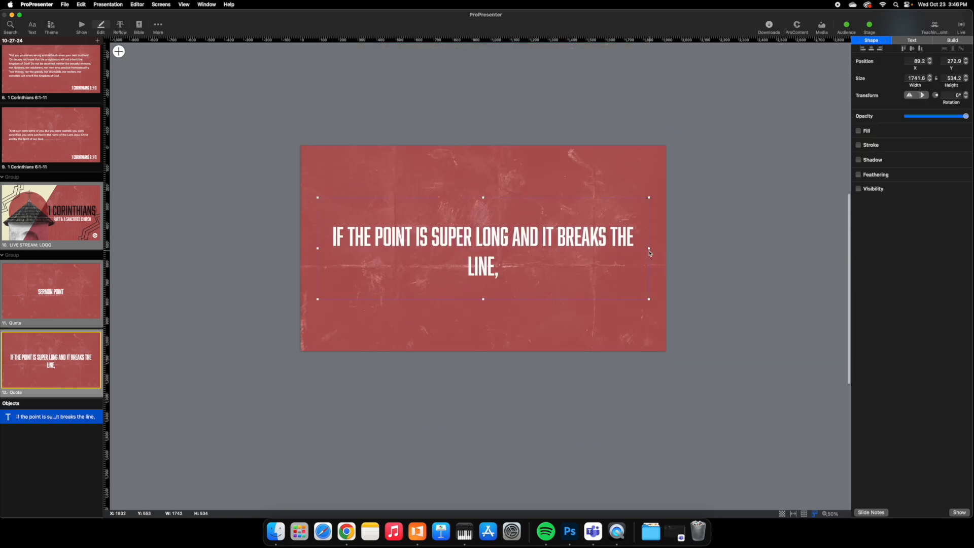
left_click_drag(648, 249, 503, 244)
left_click_drag(403, 237, 479, 242)
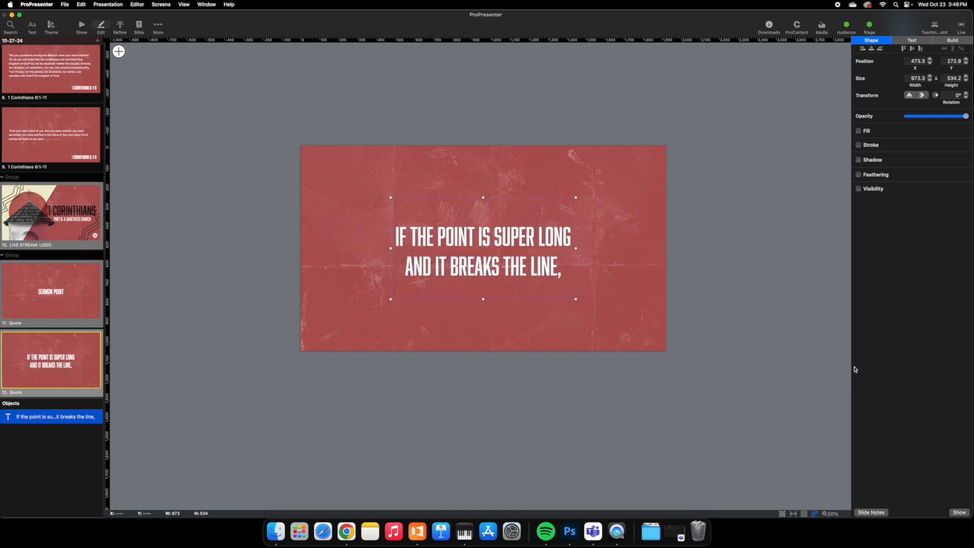
left_click(718, 346)
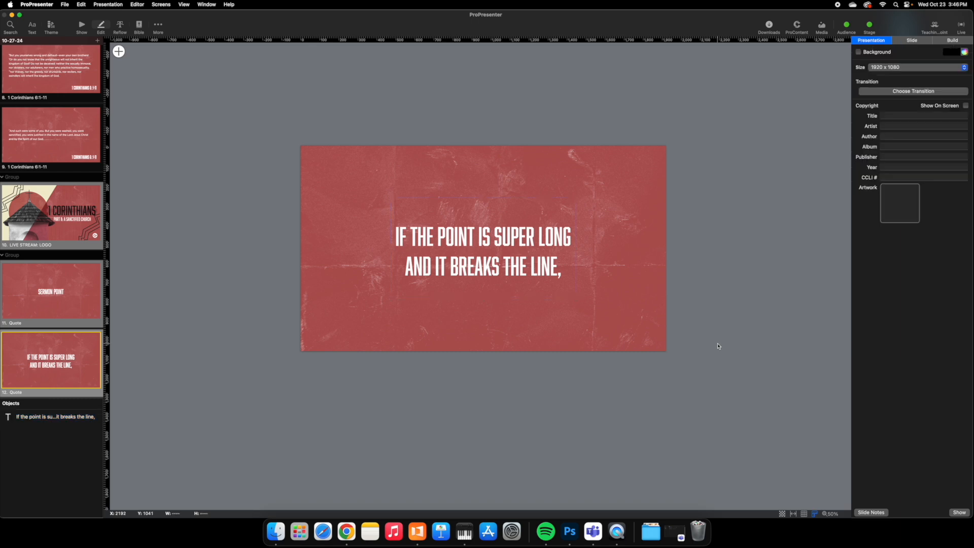
left_click(82, 26)
left_click(705, 319)
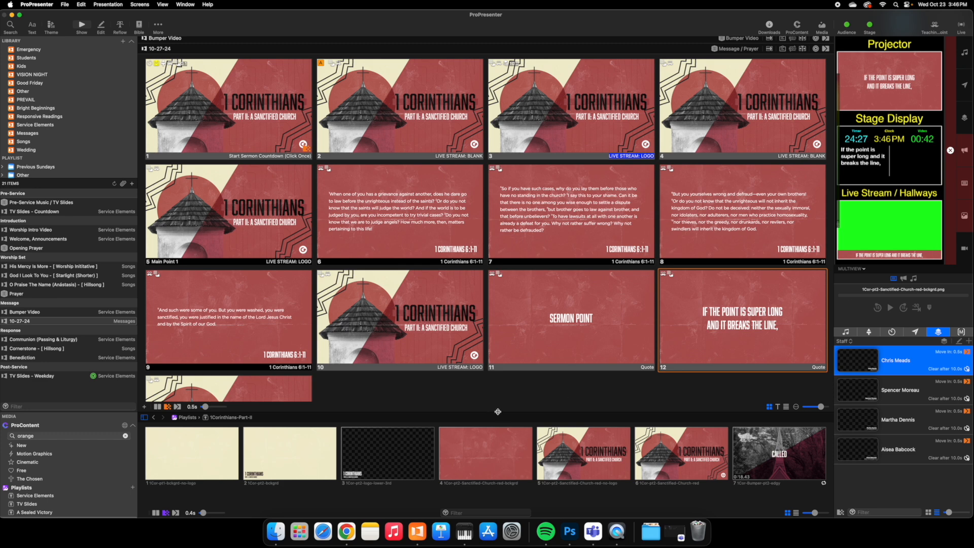
Review the slides of the 10-27-24 presentation and bring up the options for slide 12
scroll(436, 364, "down", 5)
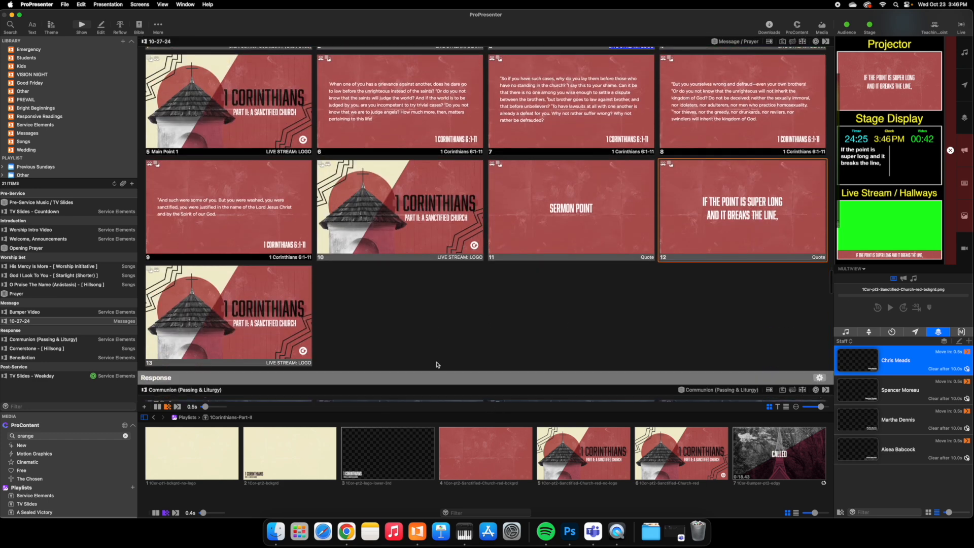
scroll(394, 330, "up", 4)
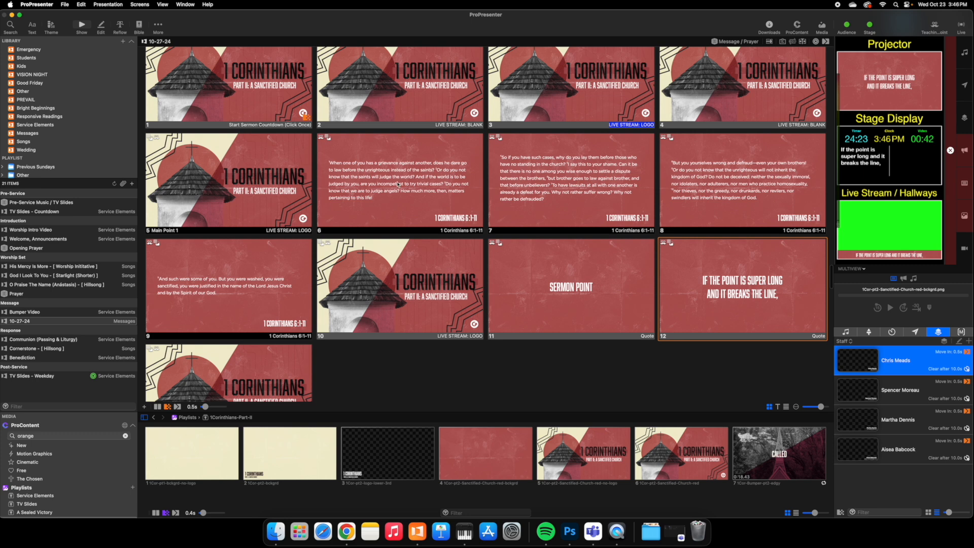
right_click(731, 303)
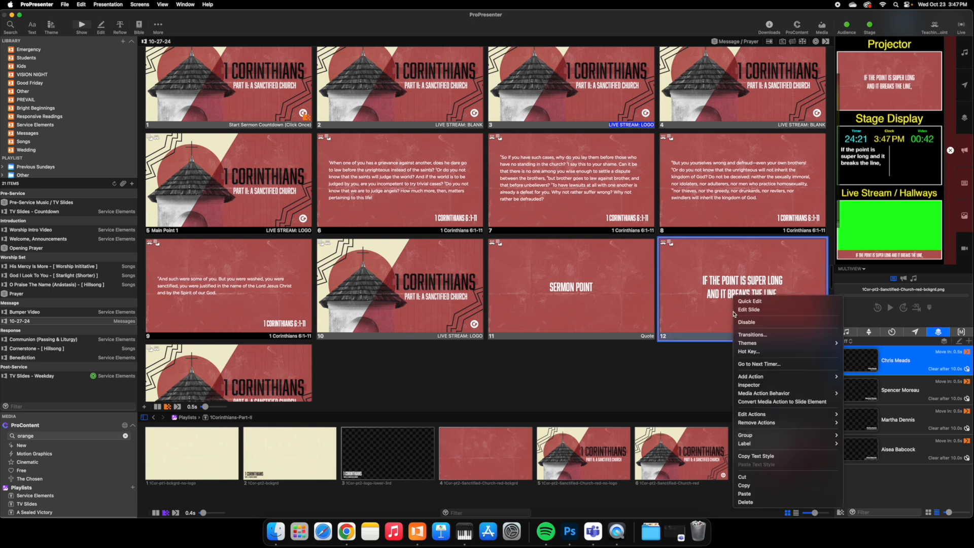